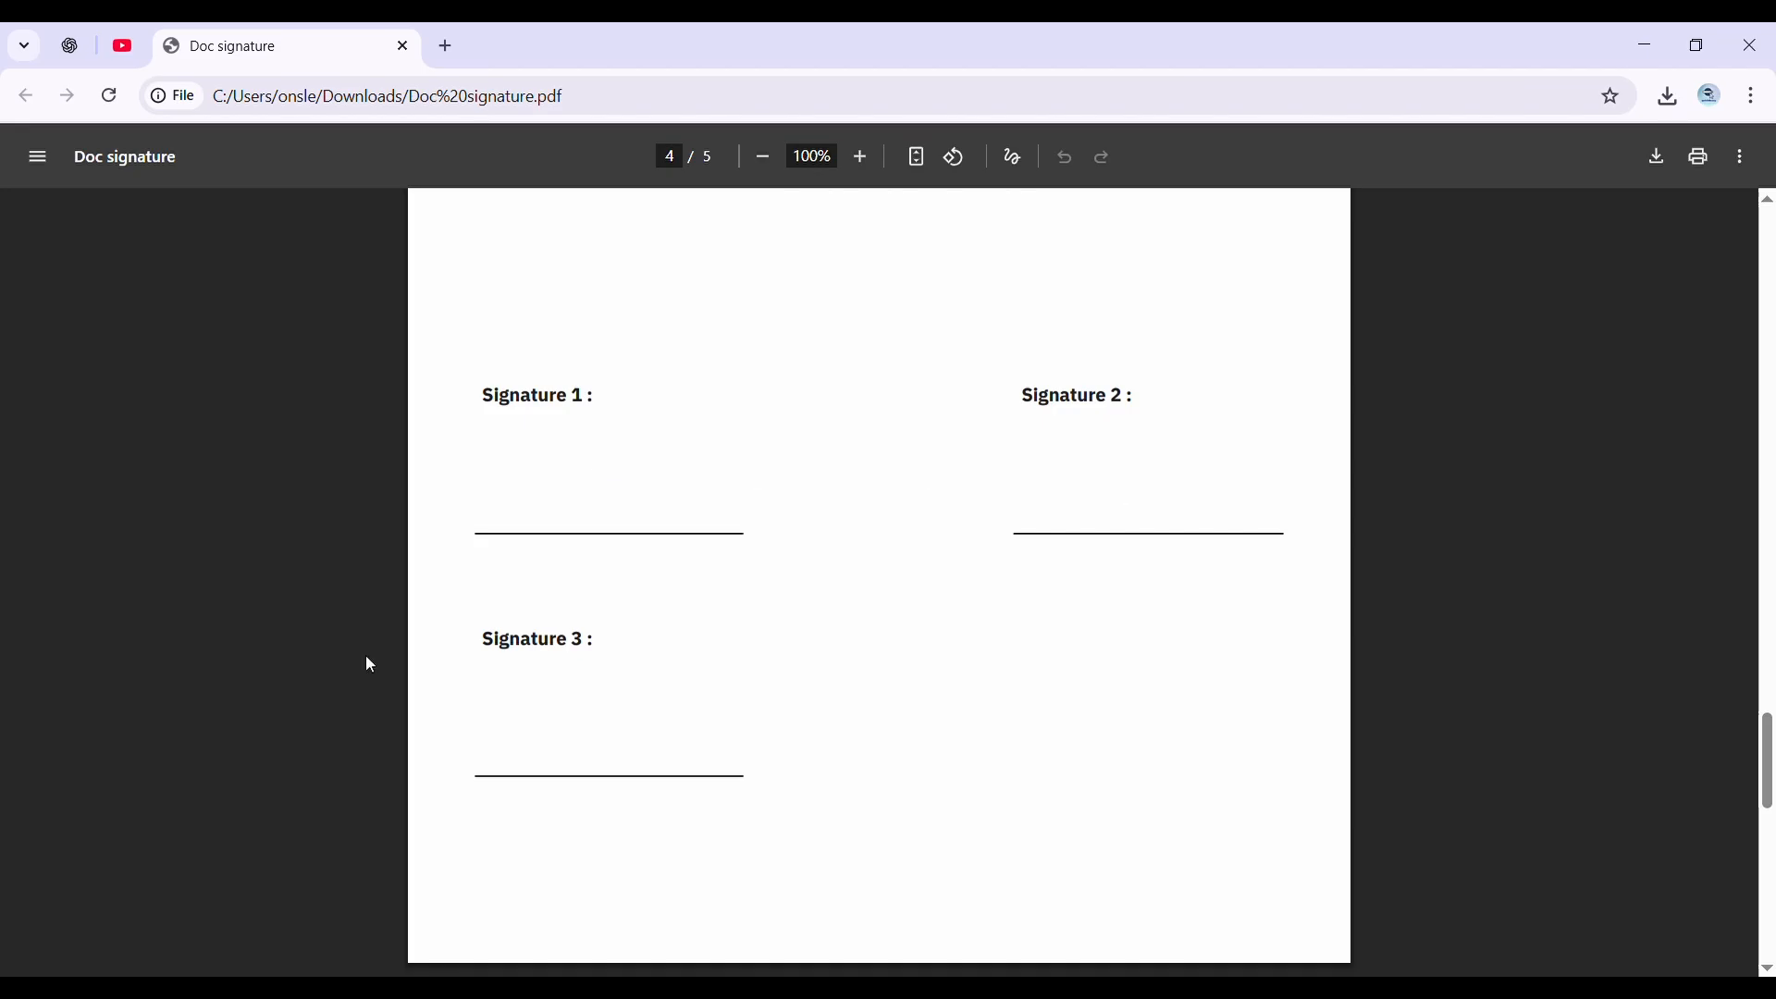
- Open a new browser tab, search for pdf filler and go to the pdfFiller website
click(459, 42)
text(pd)
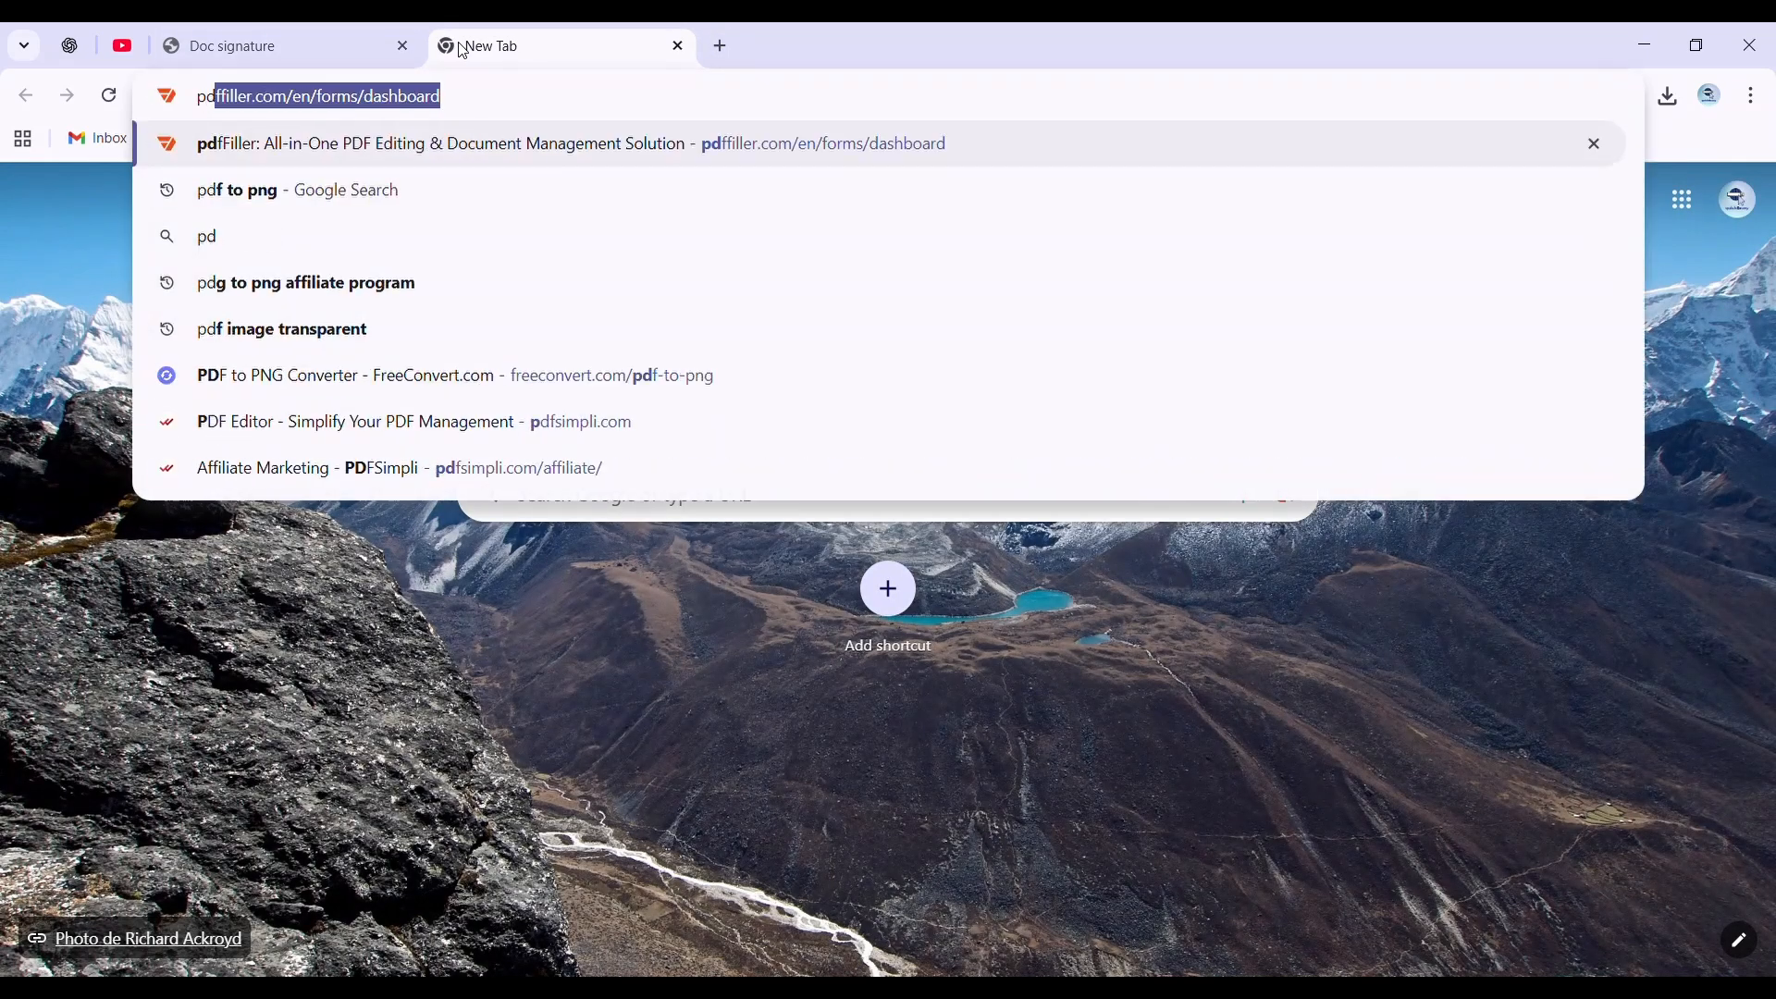
text(f filler)
key(Return)
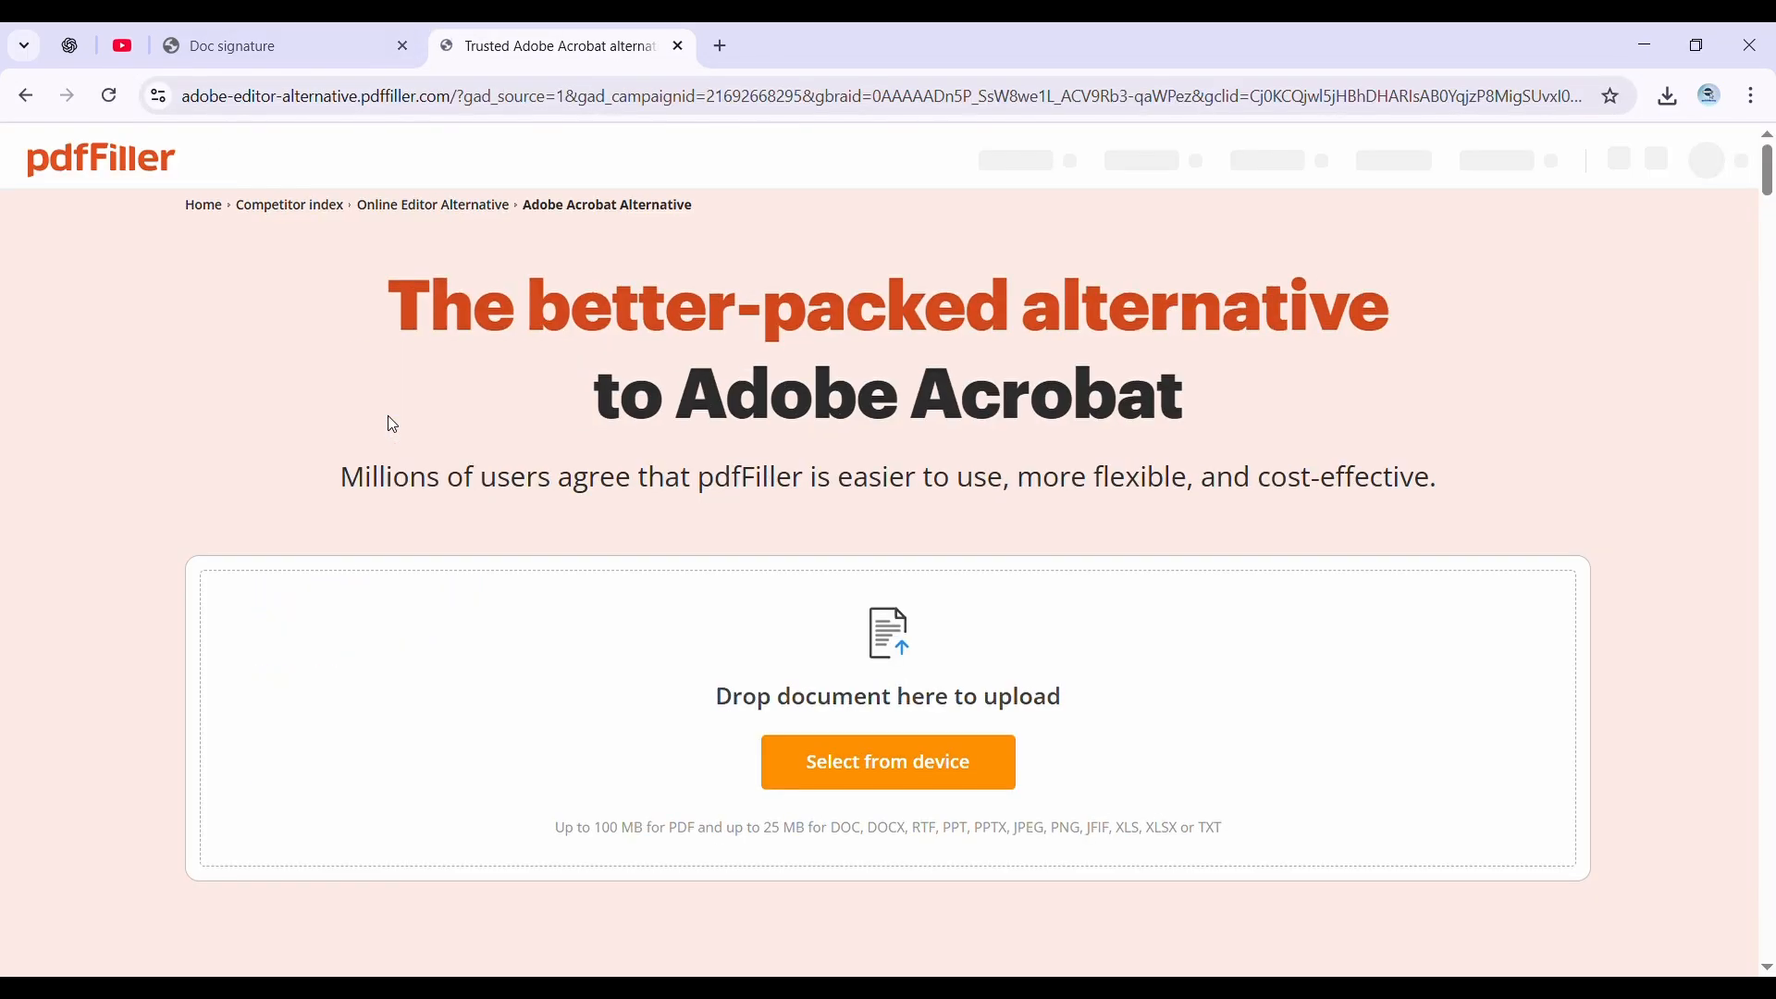
- Upload the file Doc signature.pdf from the device to pdfFiller to open it for editing
click(885, 768)
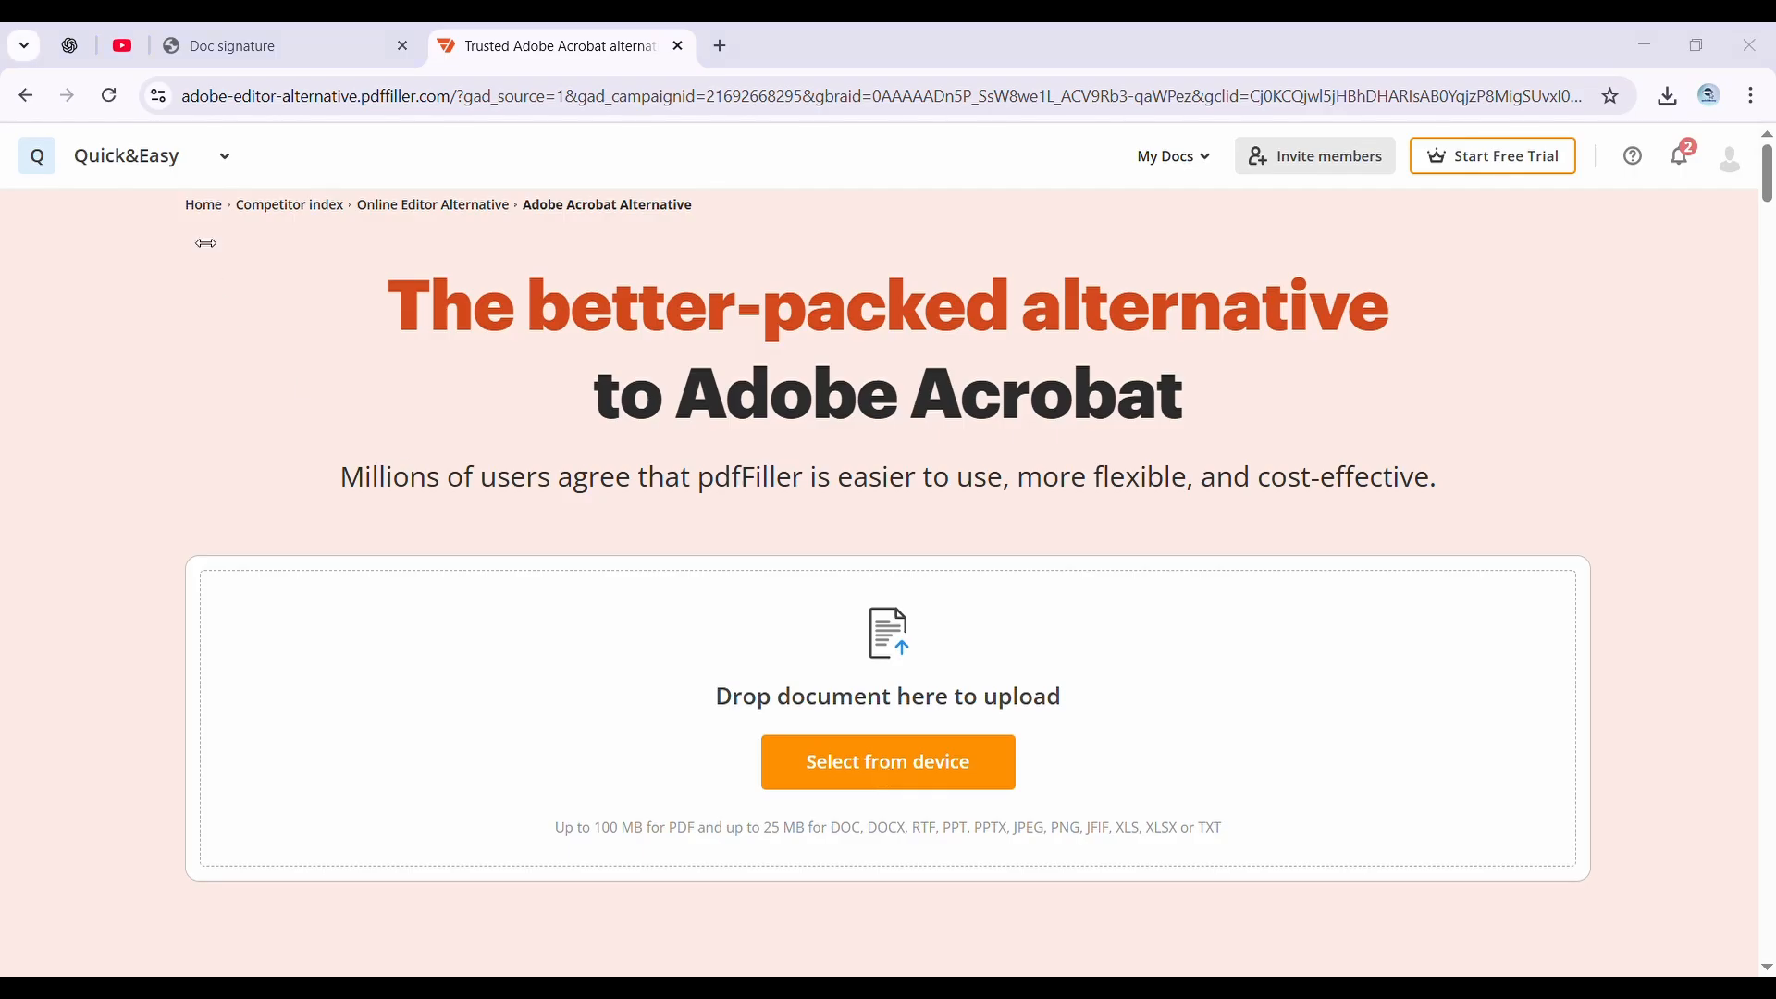
click(716, 885)
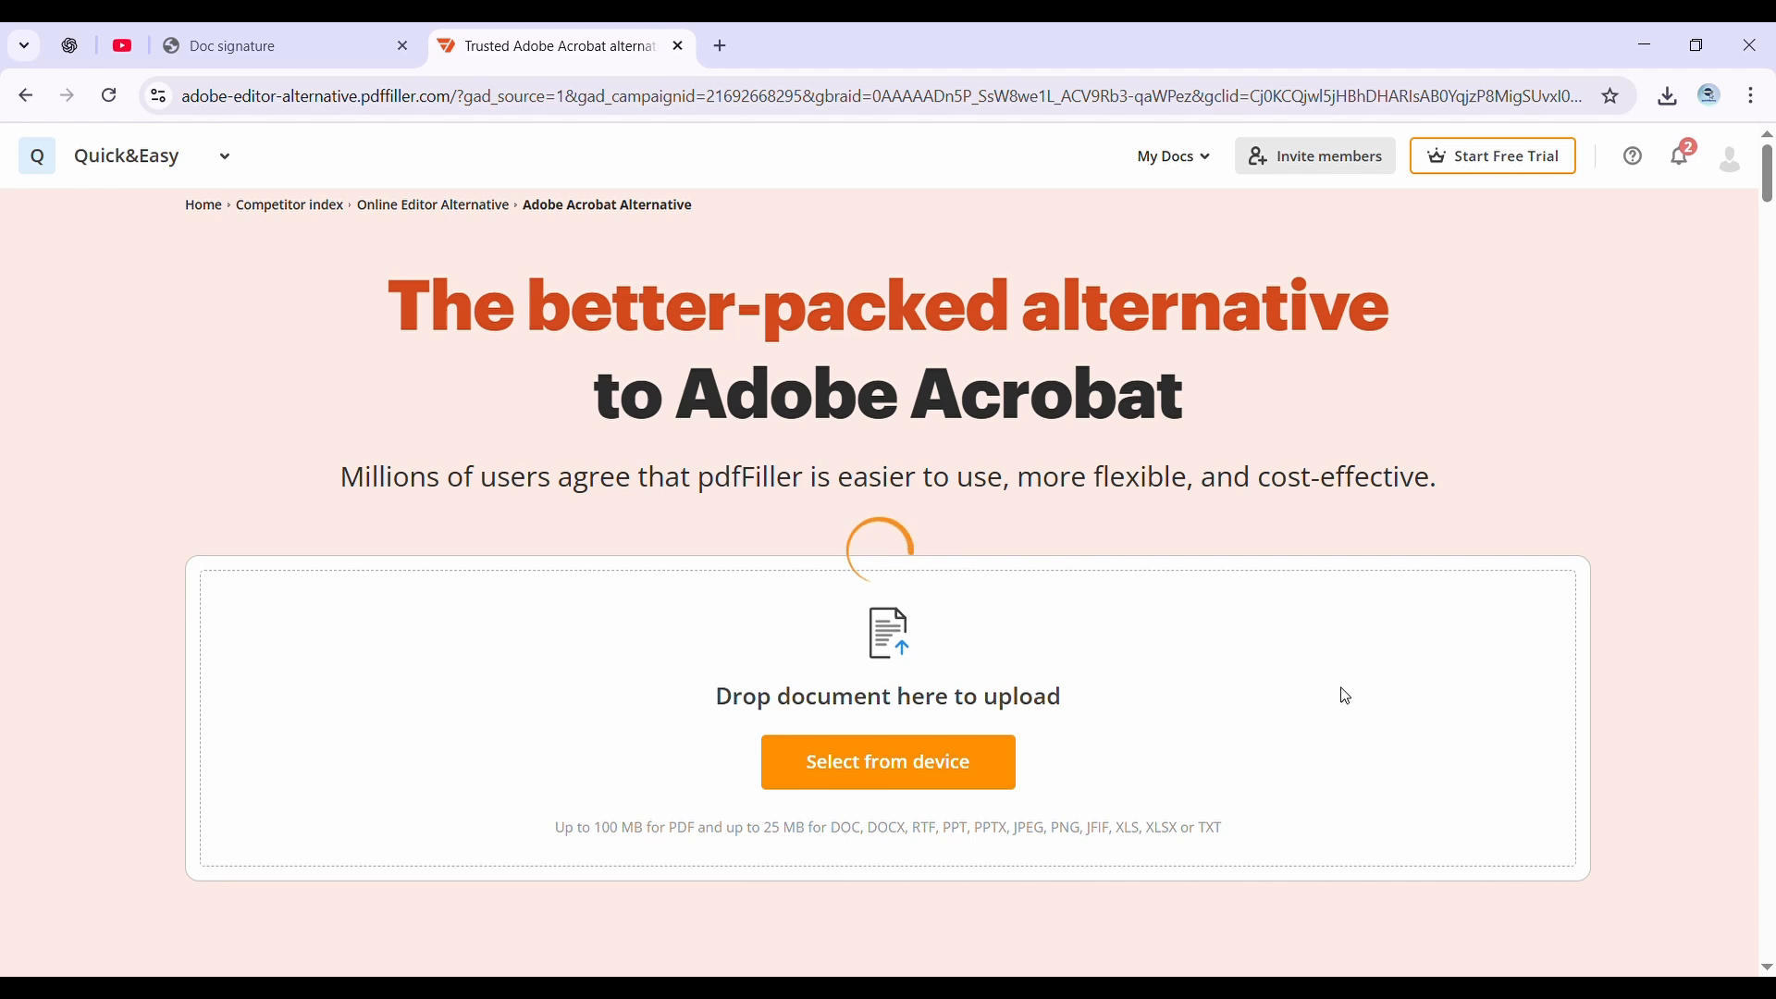
click(331, 33)
click(520, 31)
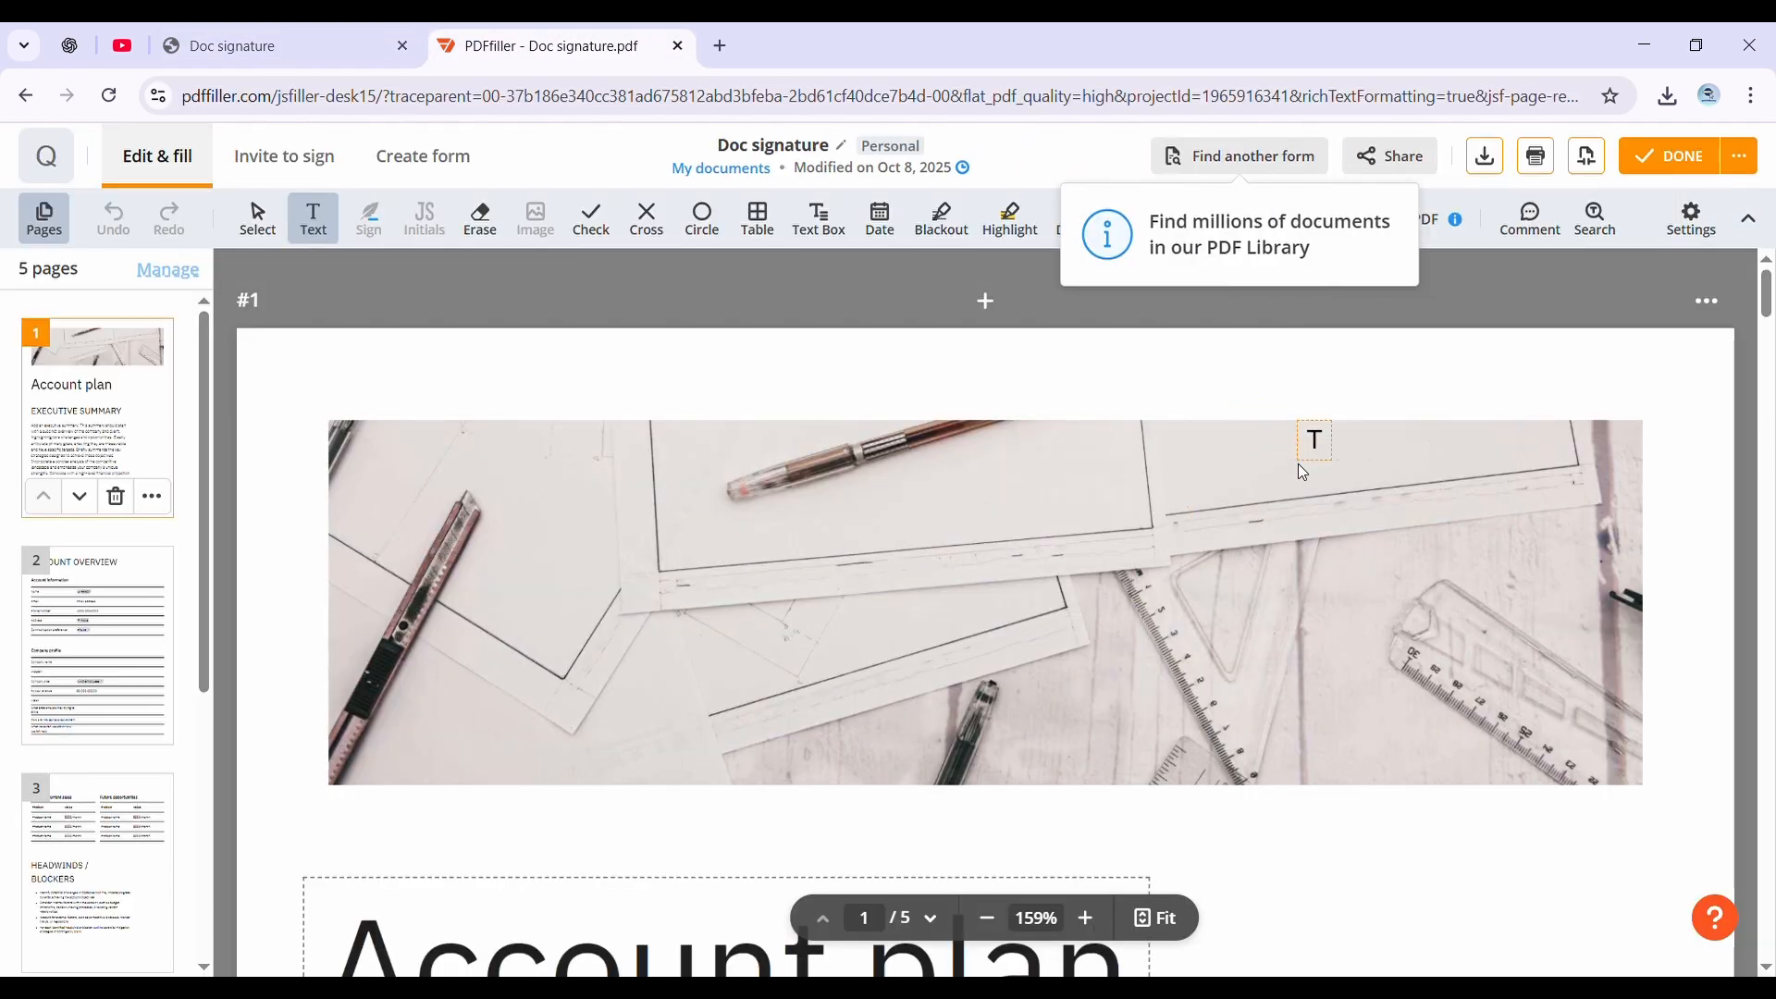
- Bring the signature lines on page 4 into view at 75% zoom
scroll(1290, 518, down, 3)
scroll(1286, 555, down, 15)
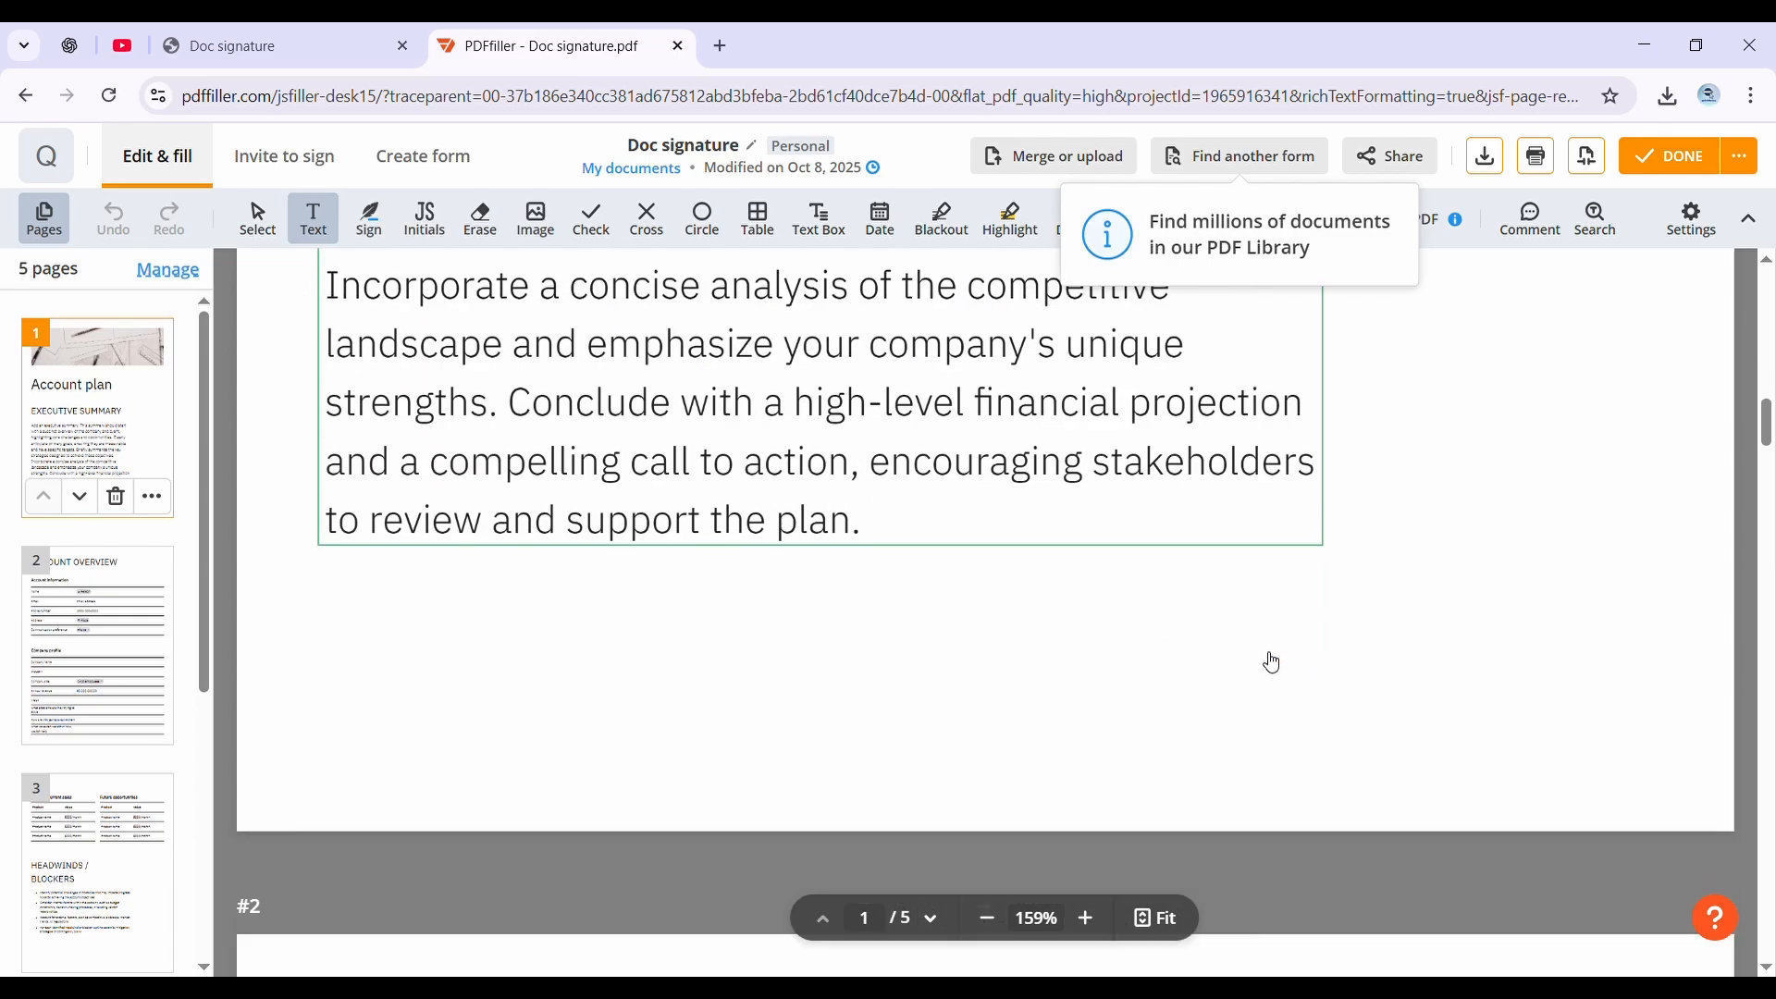
scroll(1258, 654, down, 20)
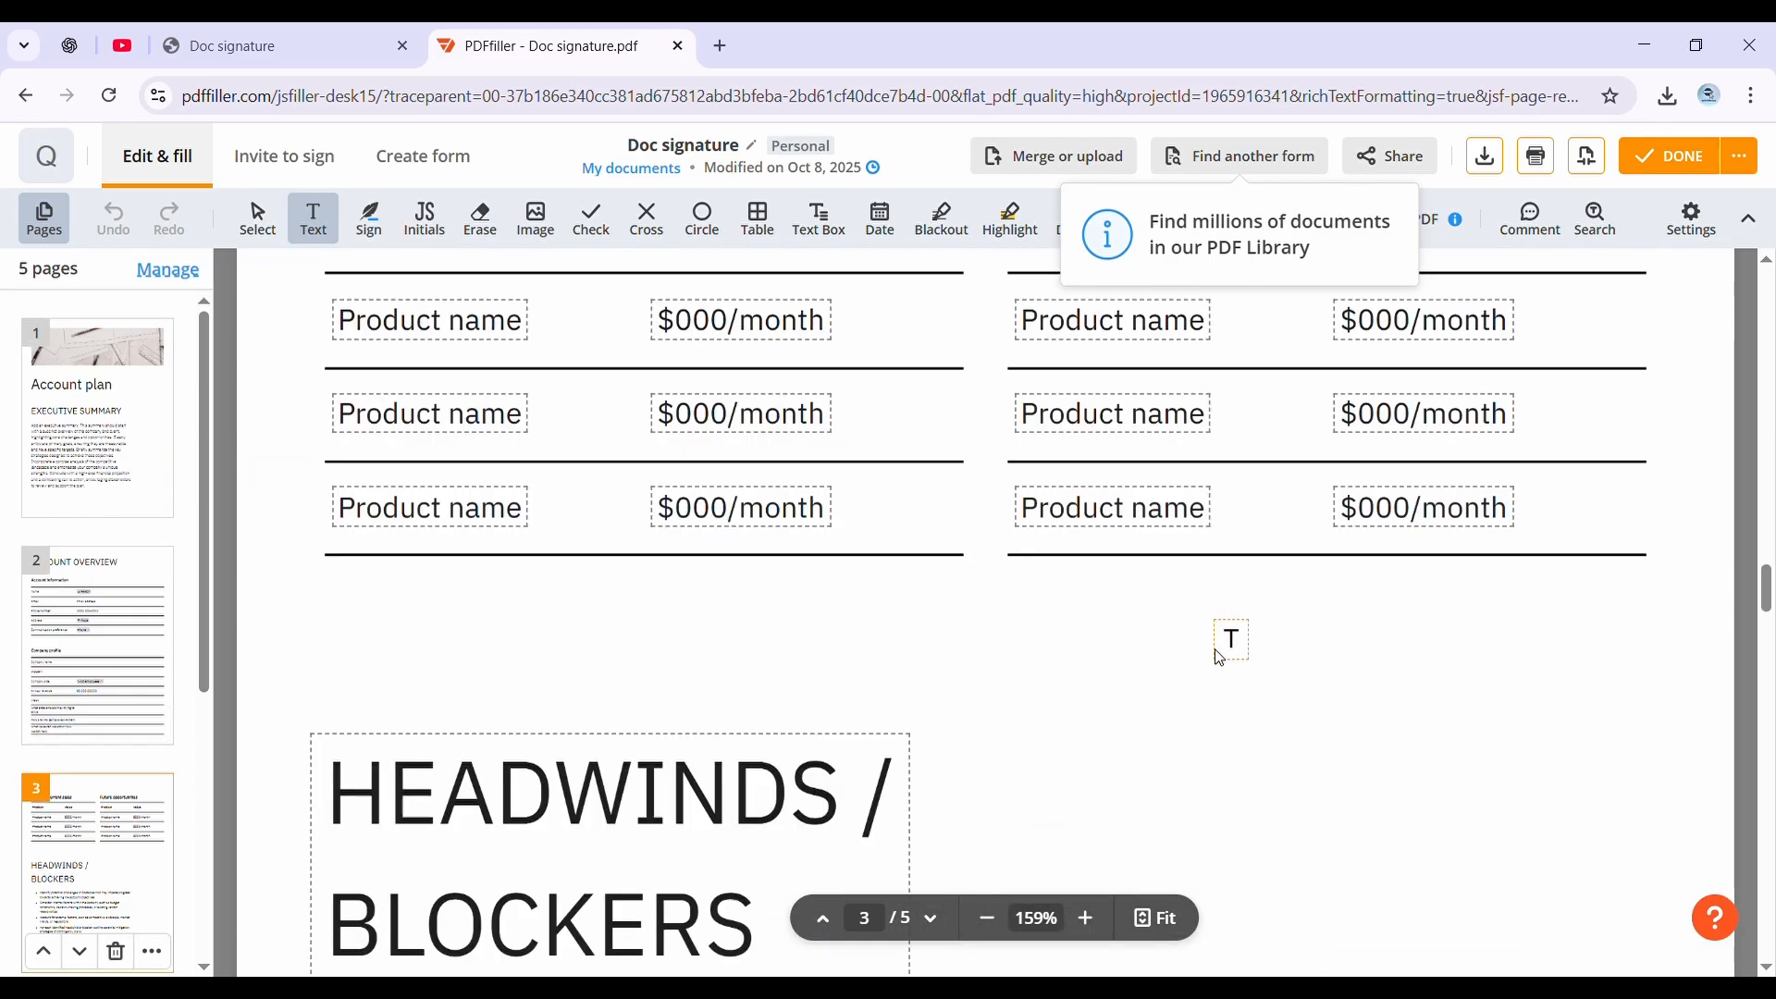
scroll(1225, 659, down, 20)
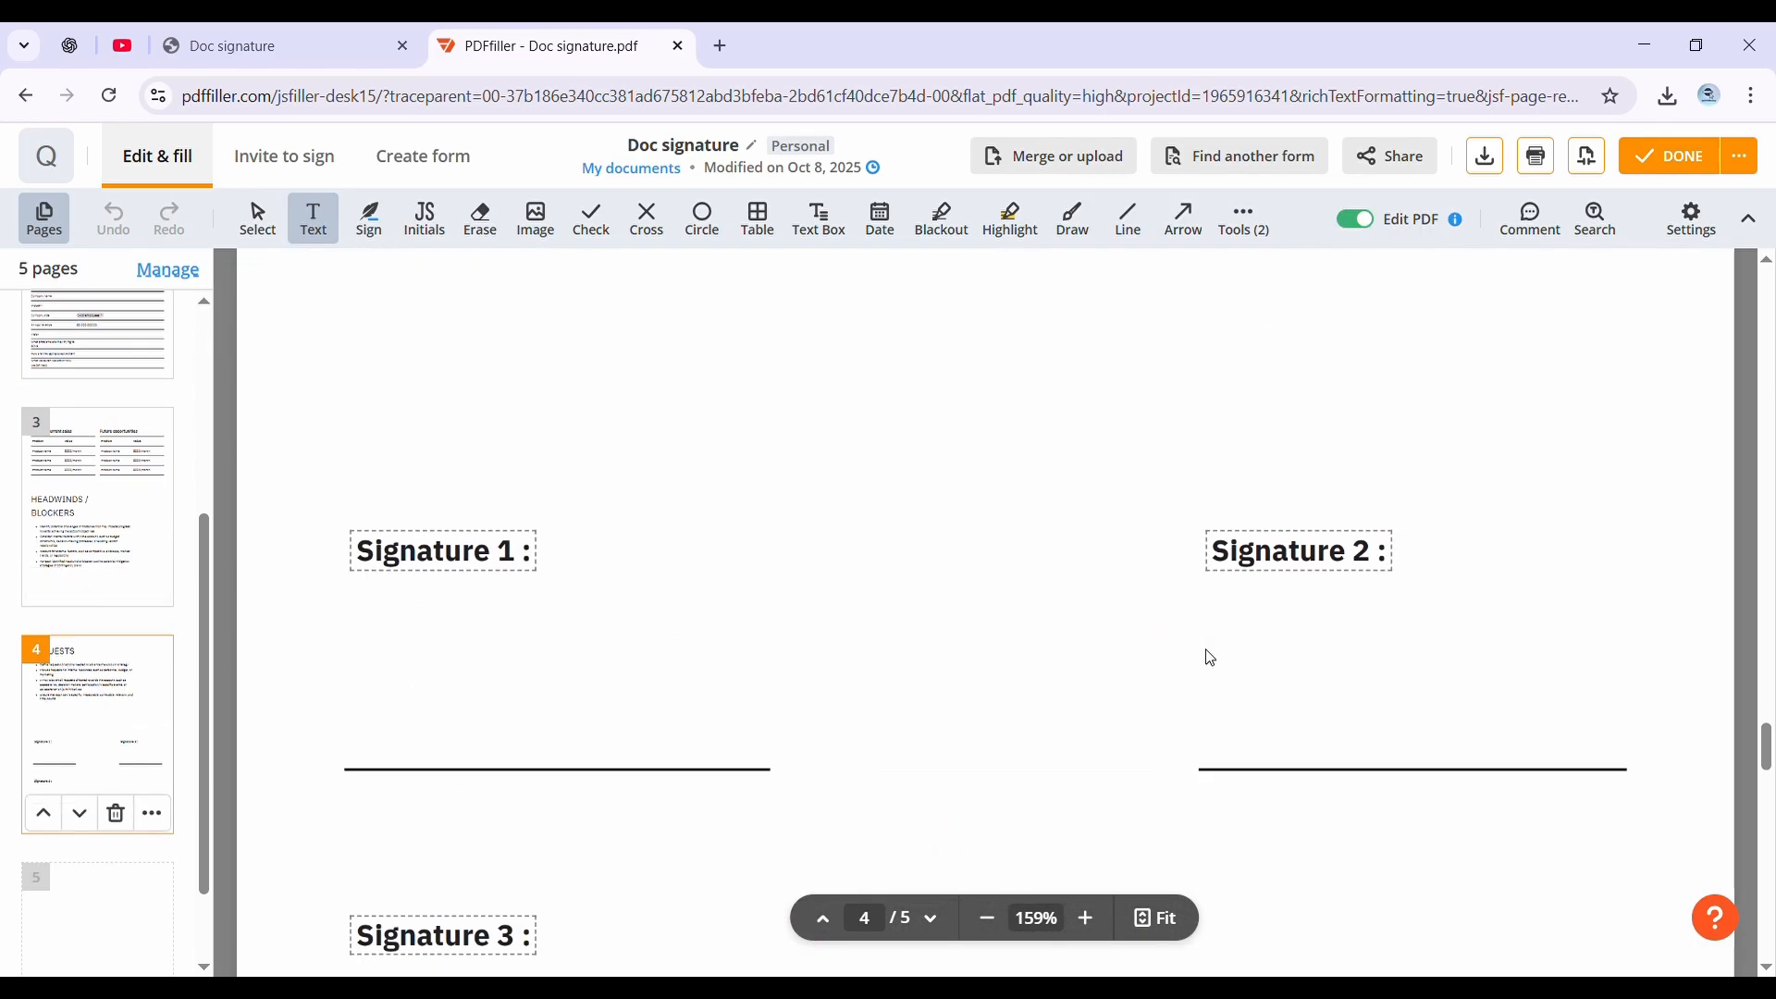
scroll(1211, 657, up, 1)
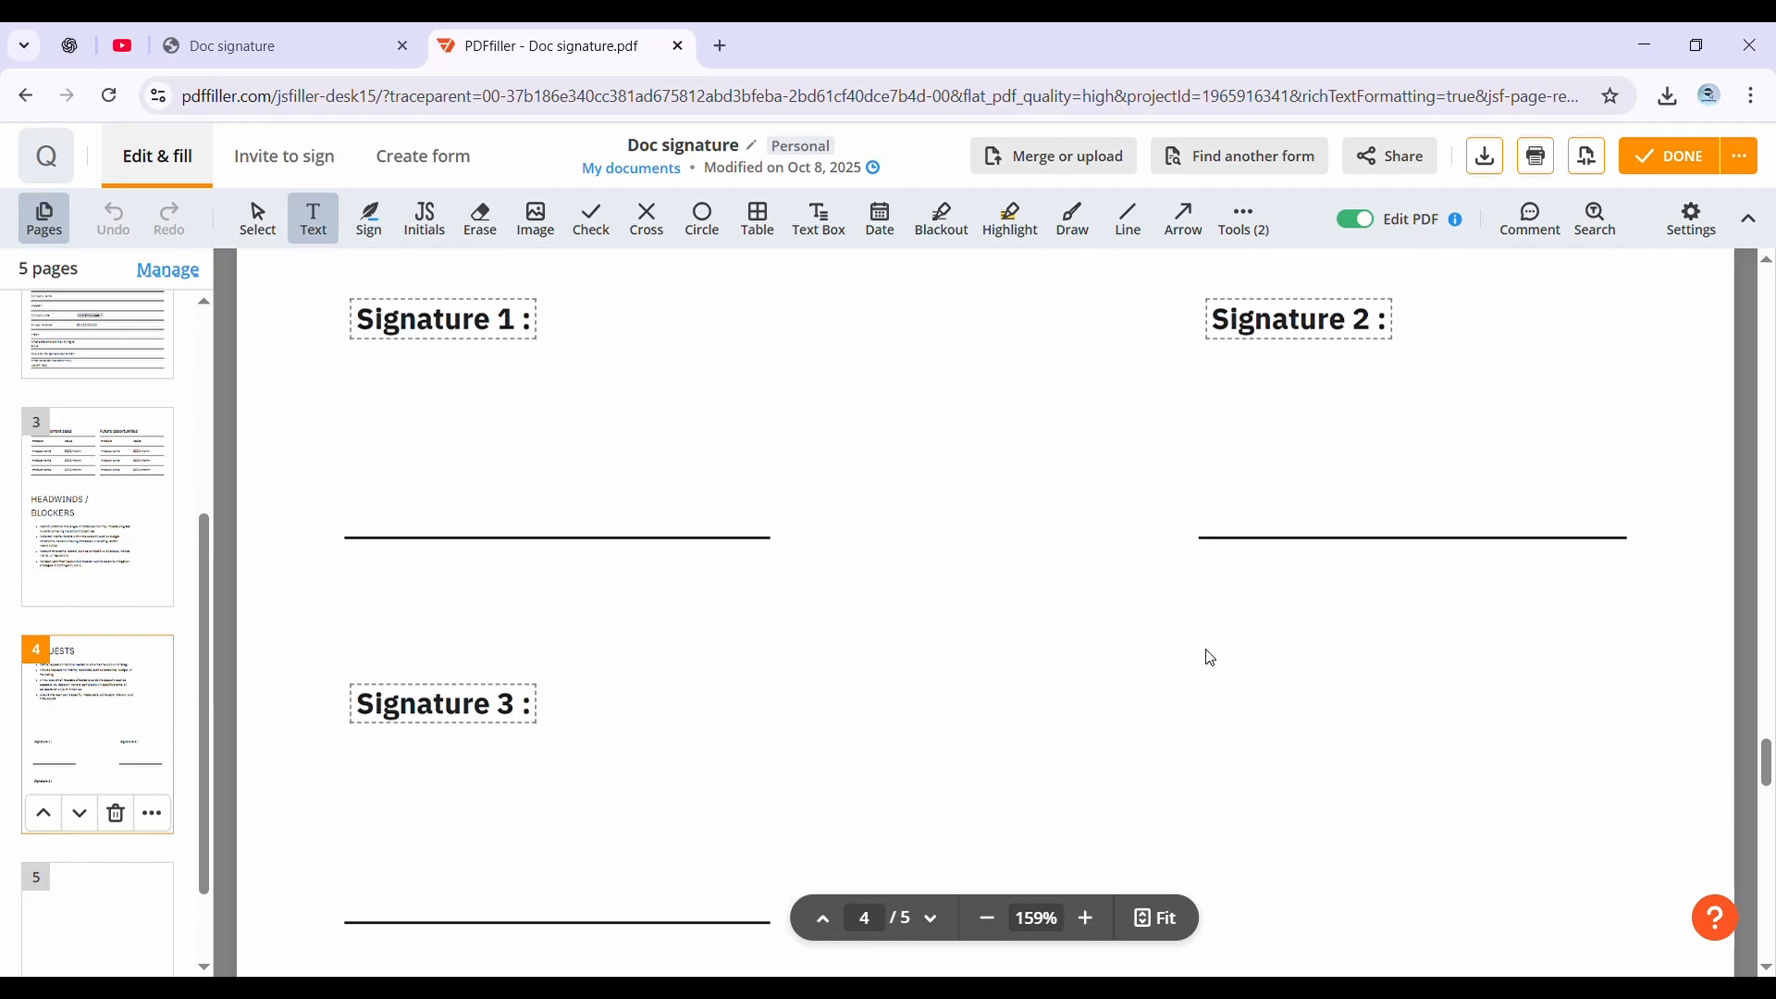
scroll(1211, 658, down, 5)
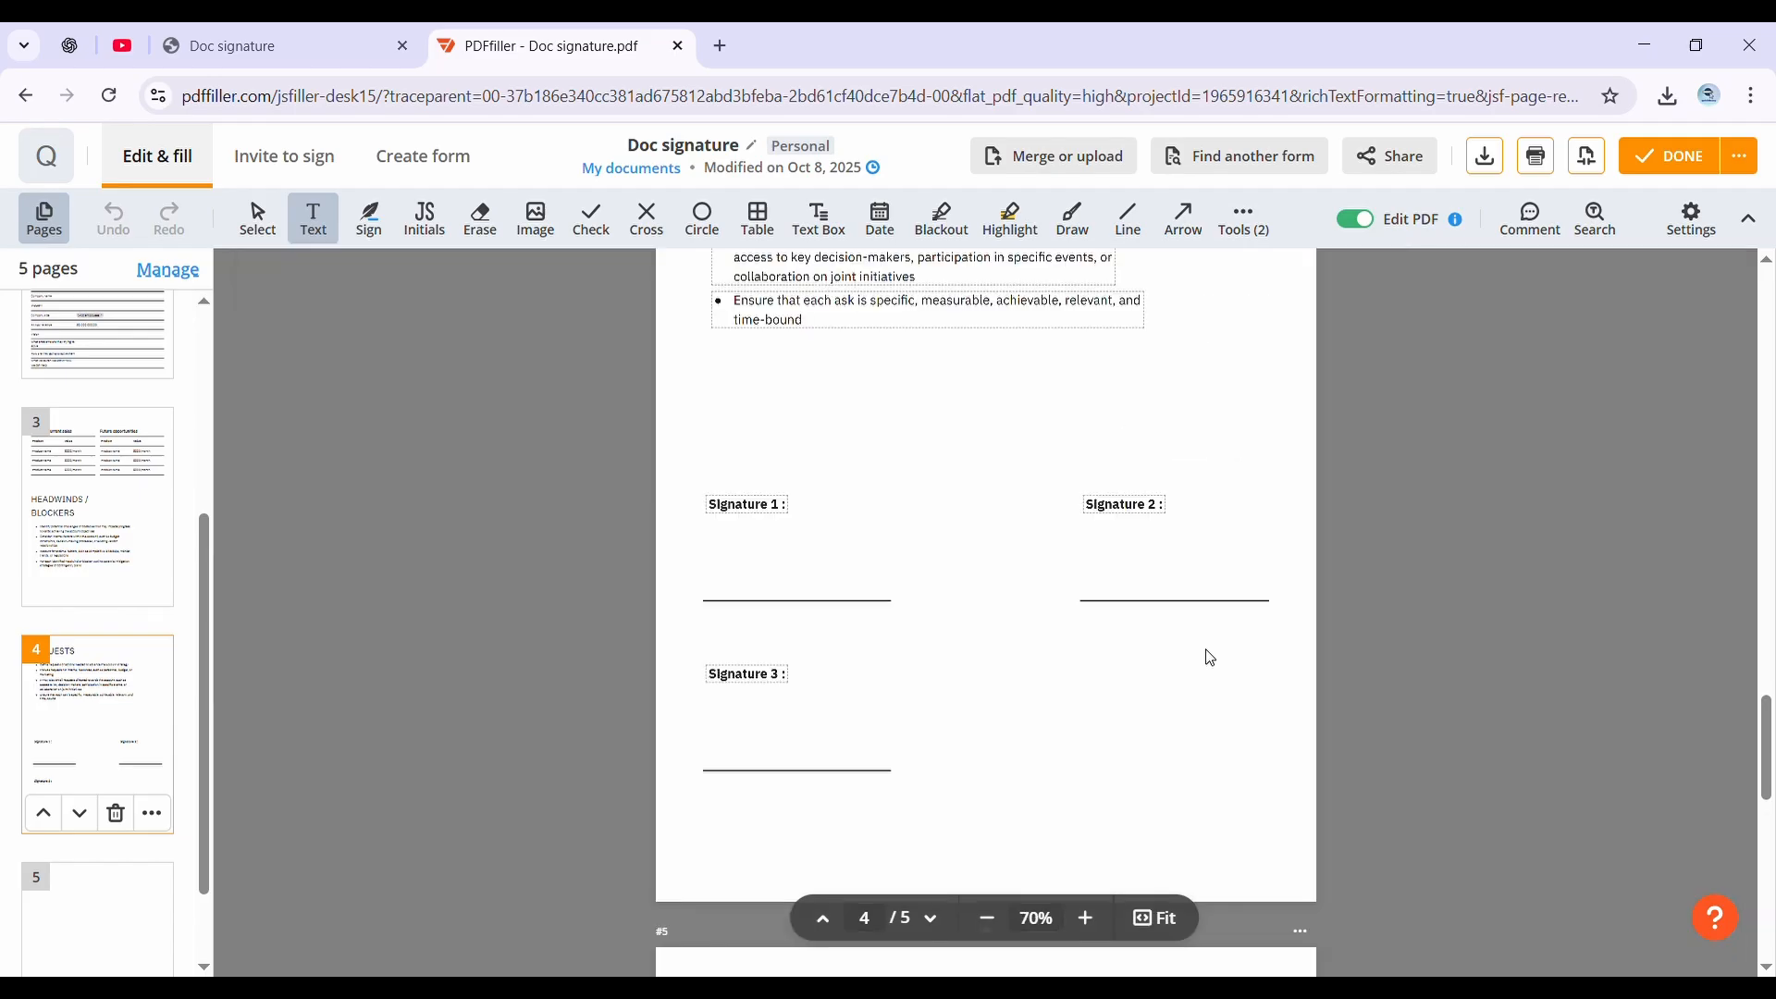
click(1037, 919)
click(1059, 646)
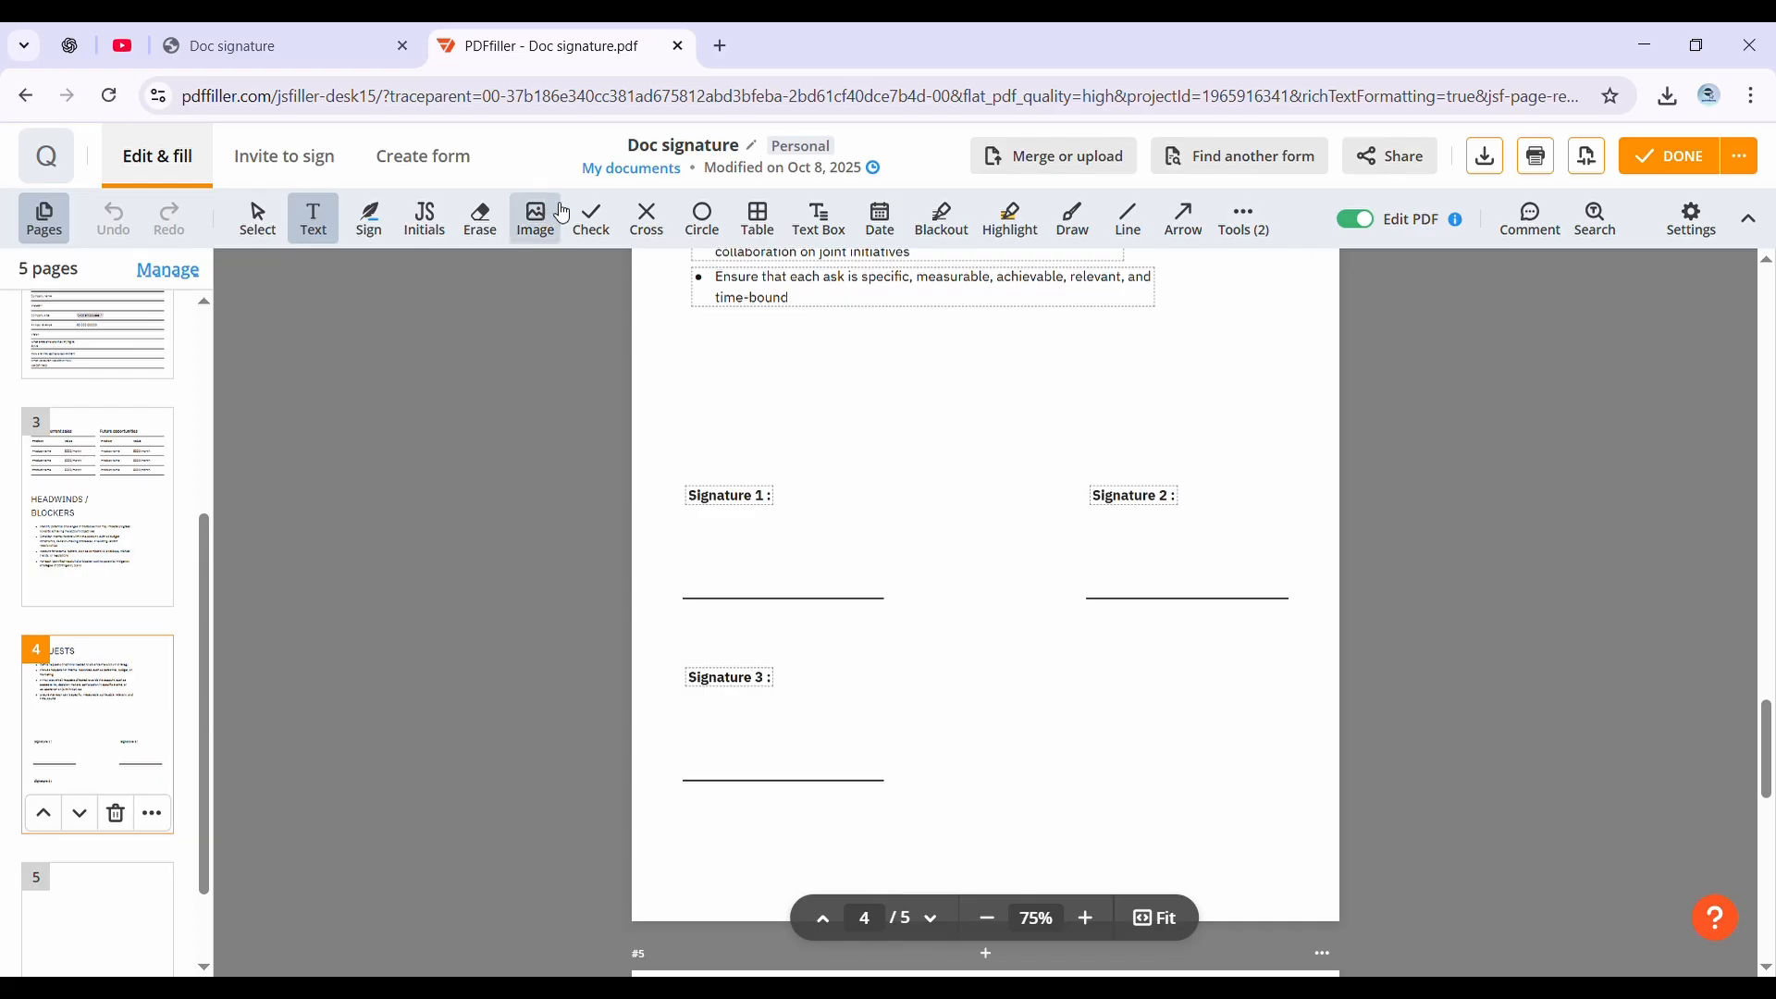
- Open the saved signatures and delete the default signature
click(379, 225)
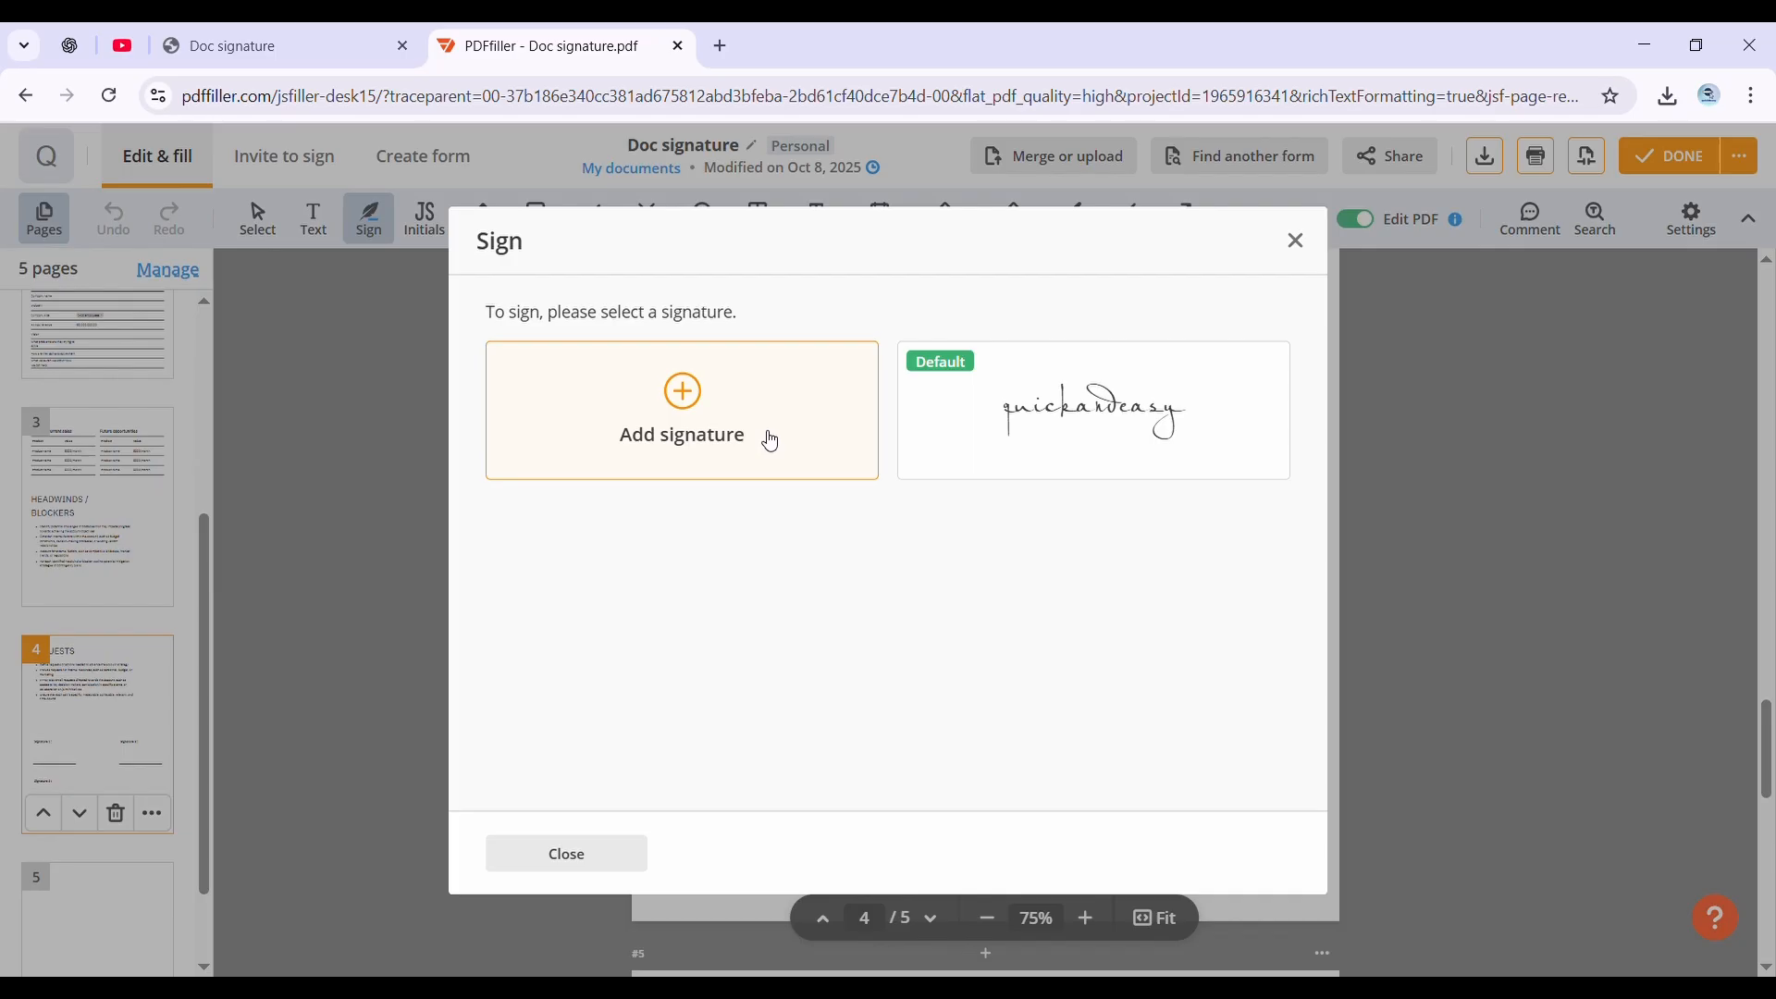
click(1263, 451)
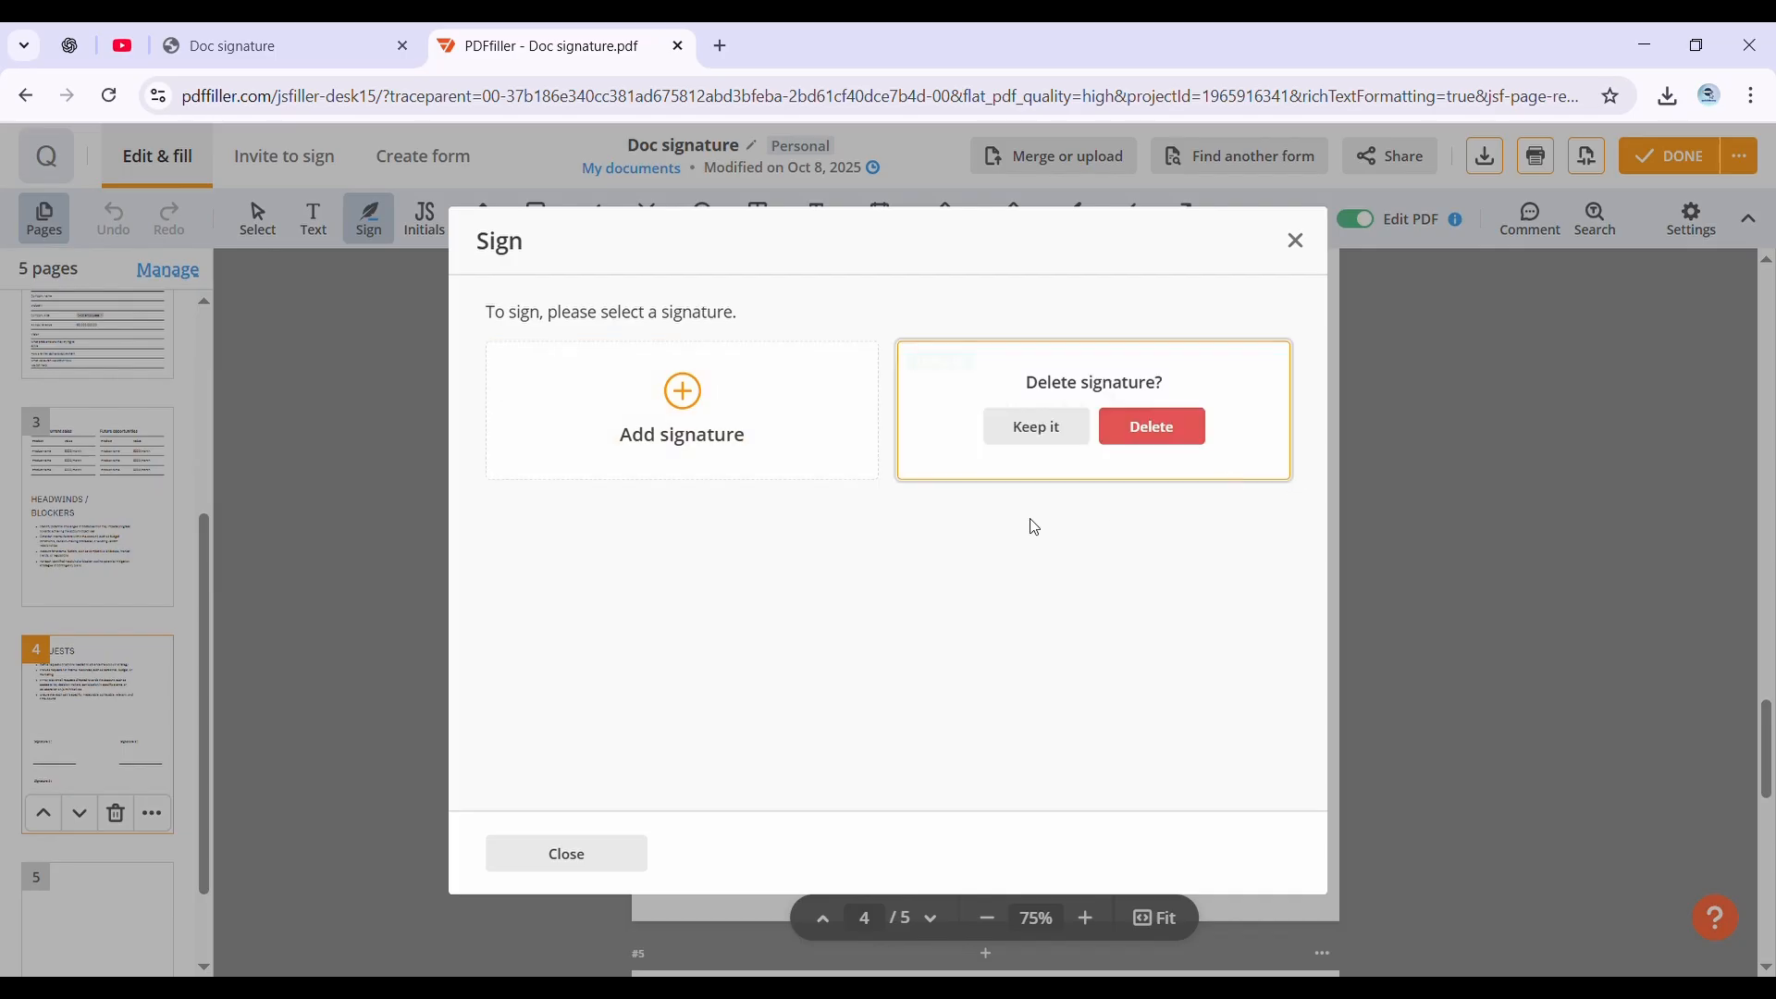
click(1152, 426)
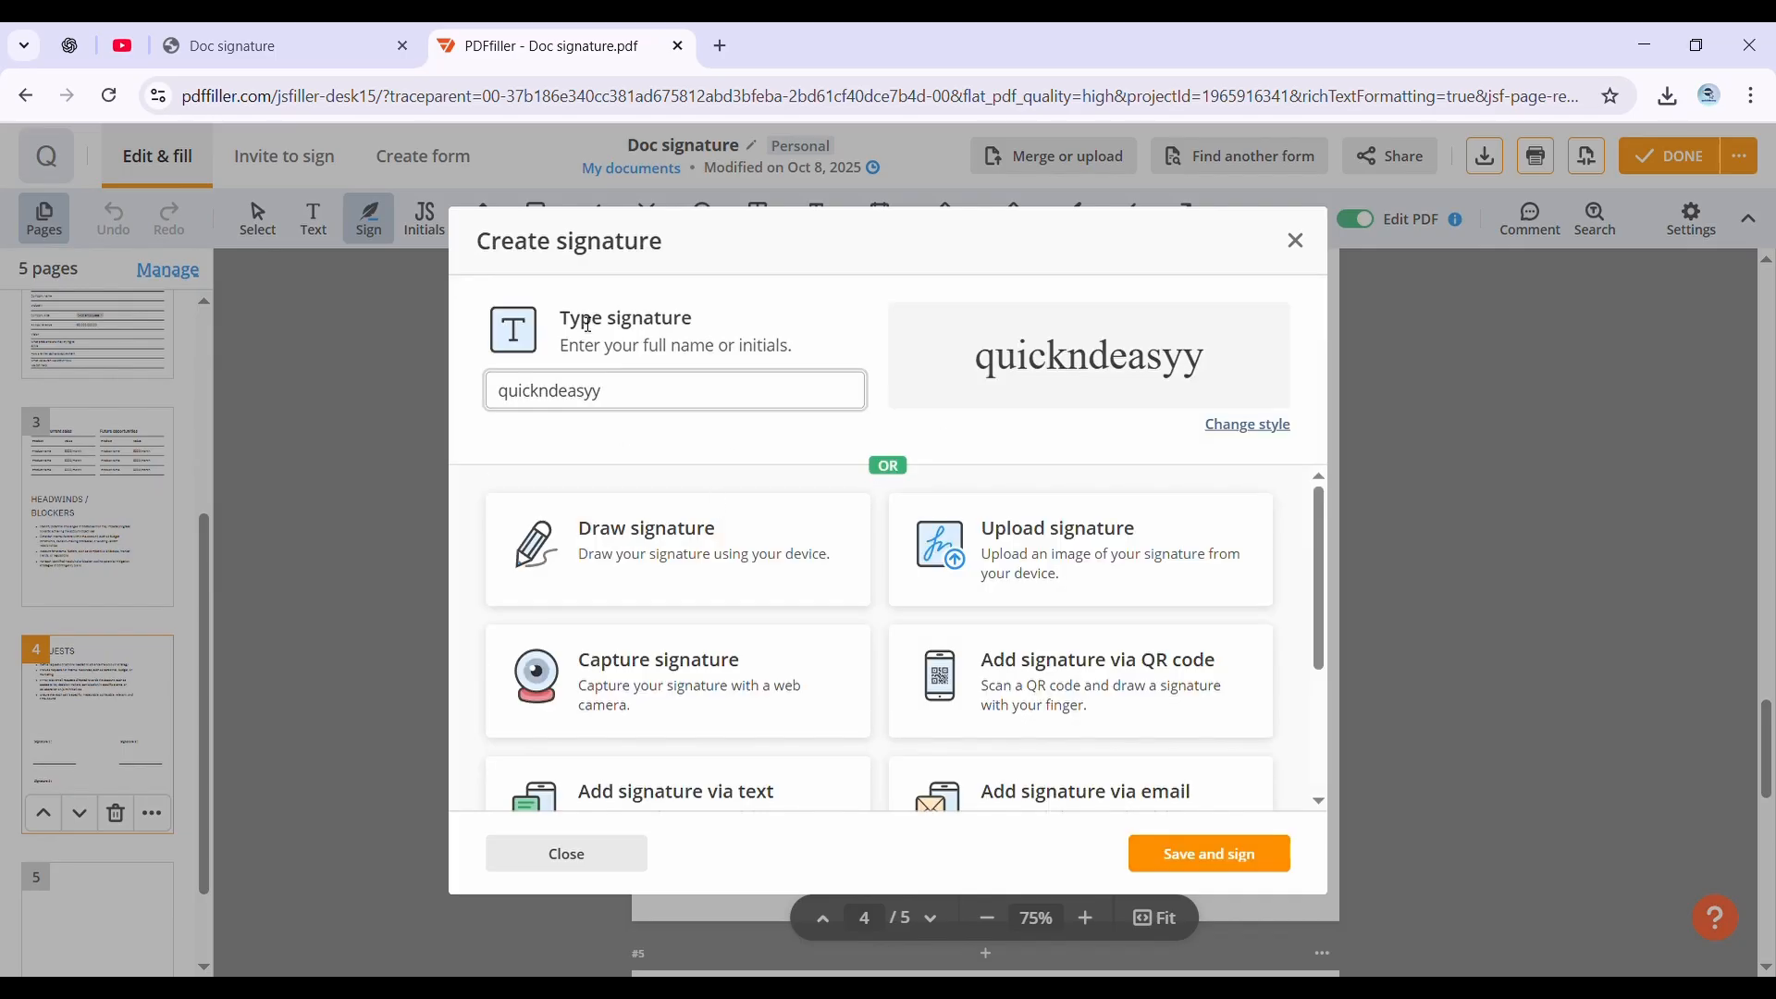
- Review the available methods for creating a signature, from drawing and uploading to QR code, email and notarizing
scroll(1092, 638, down, 3)
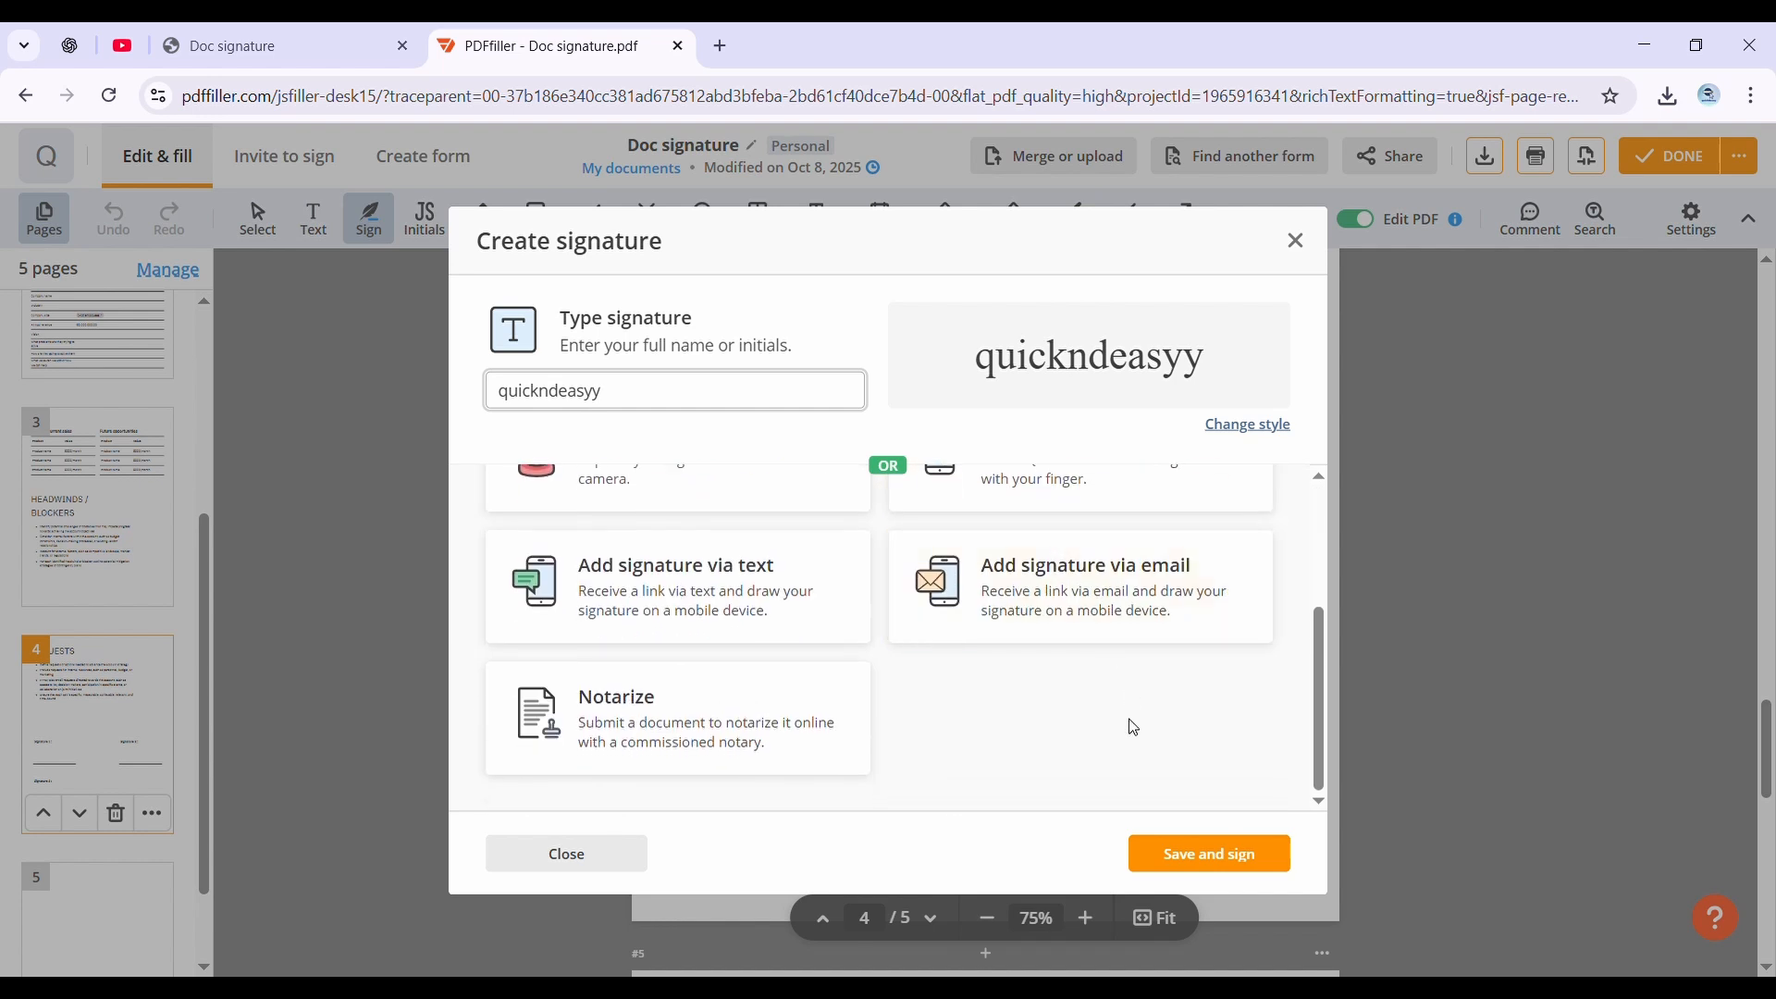
scroll(902, 672, up, 5)
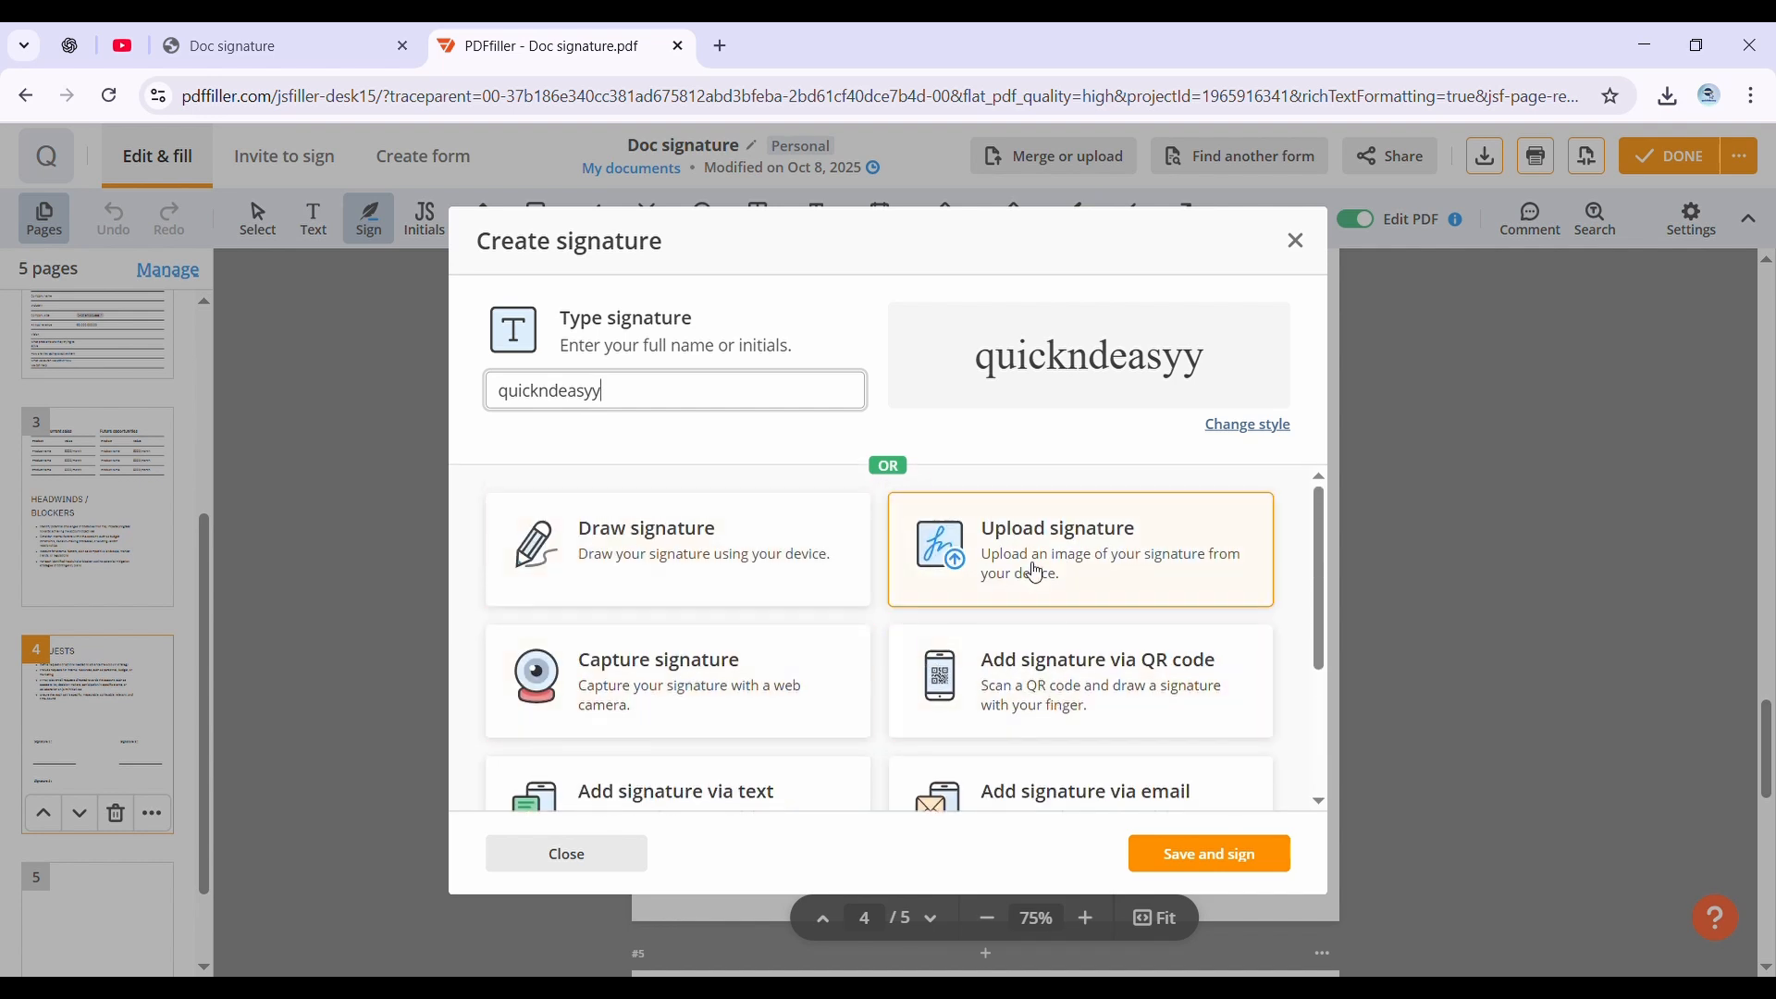
scroll(1027, 592, down, 3)
scroll(689, 684, up, 5)
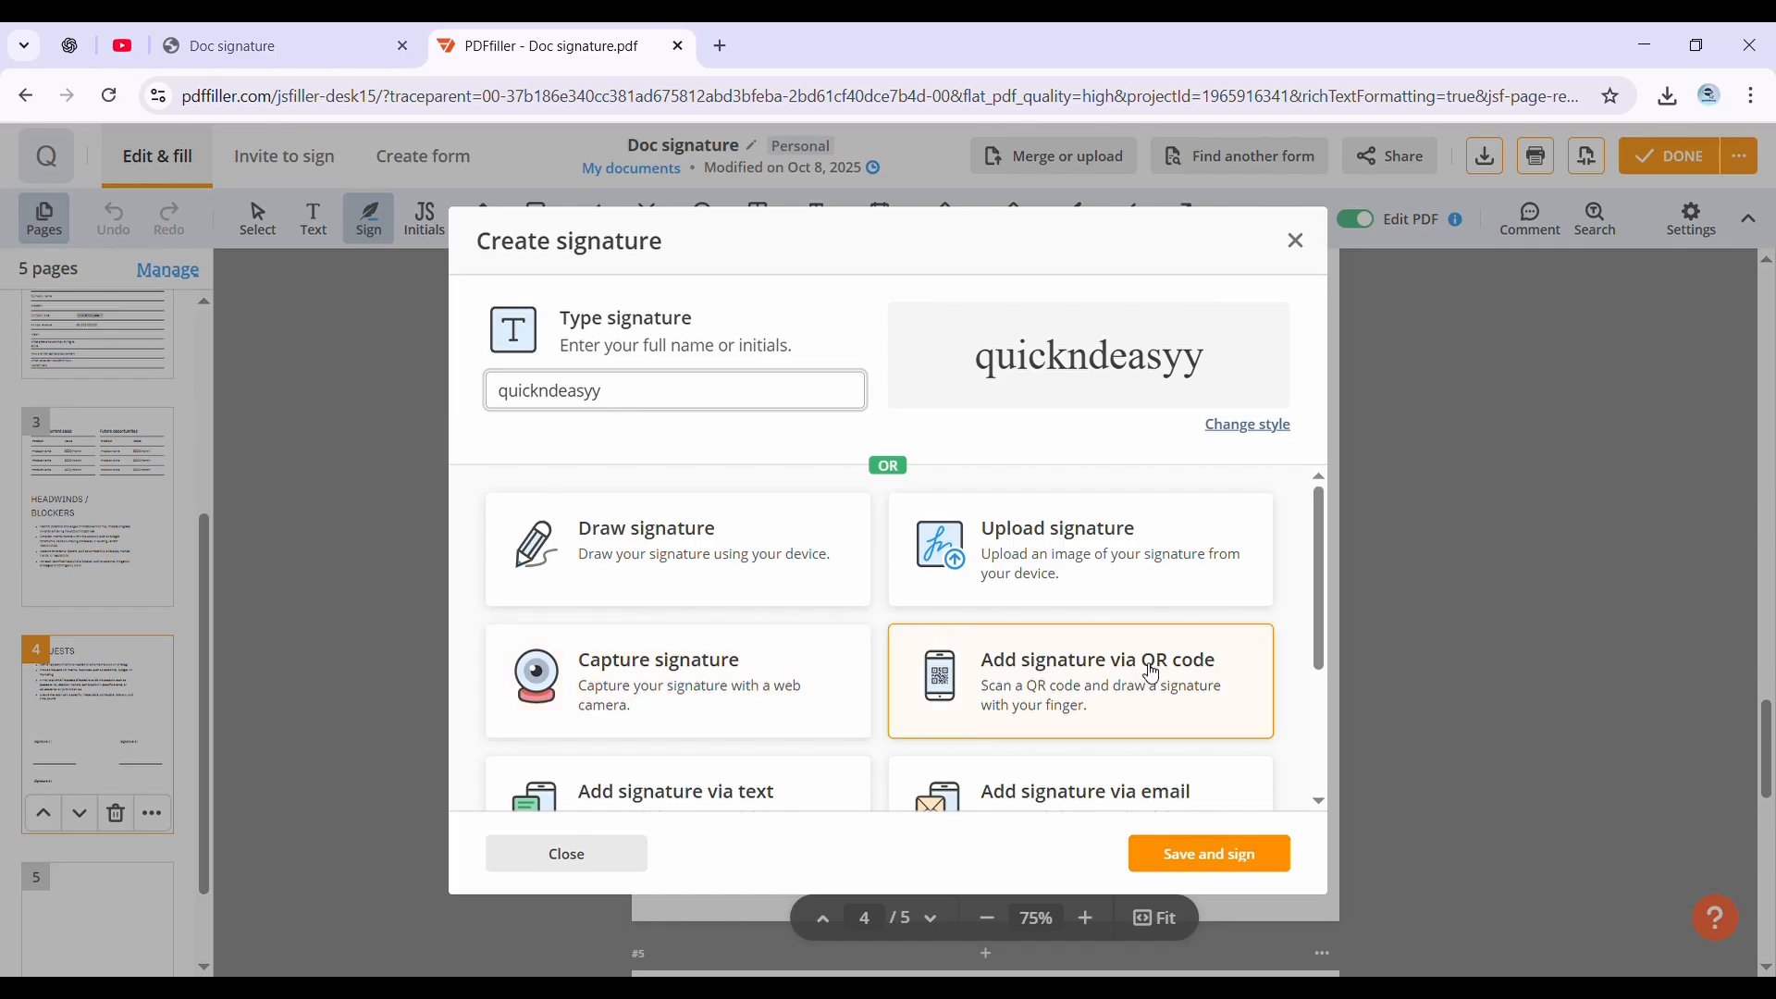
scroll(1202, 689, down, 1)
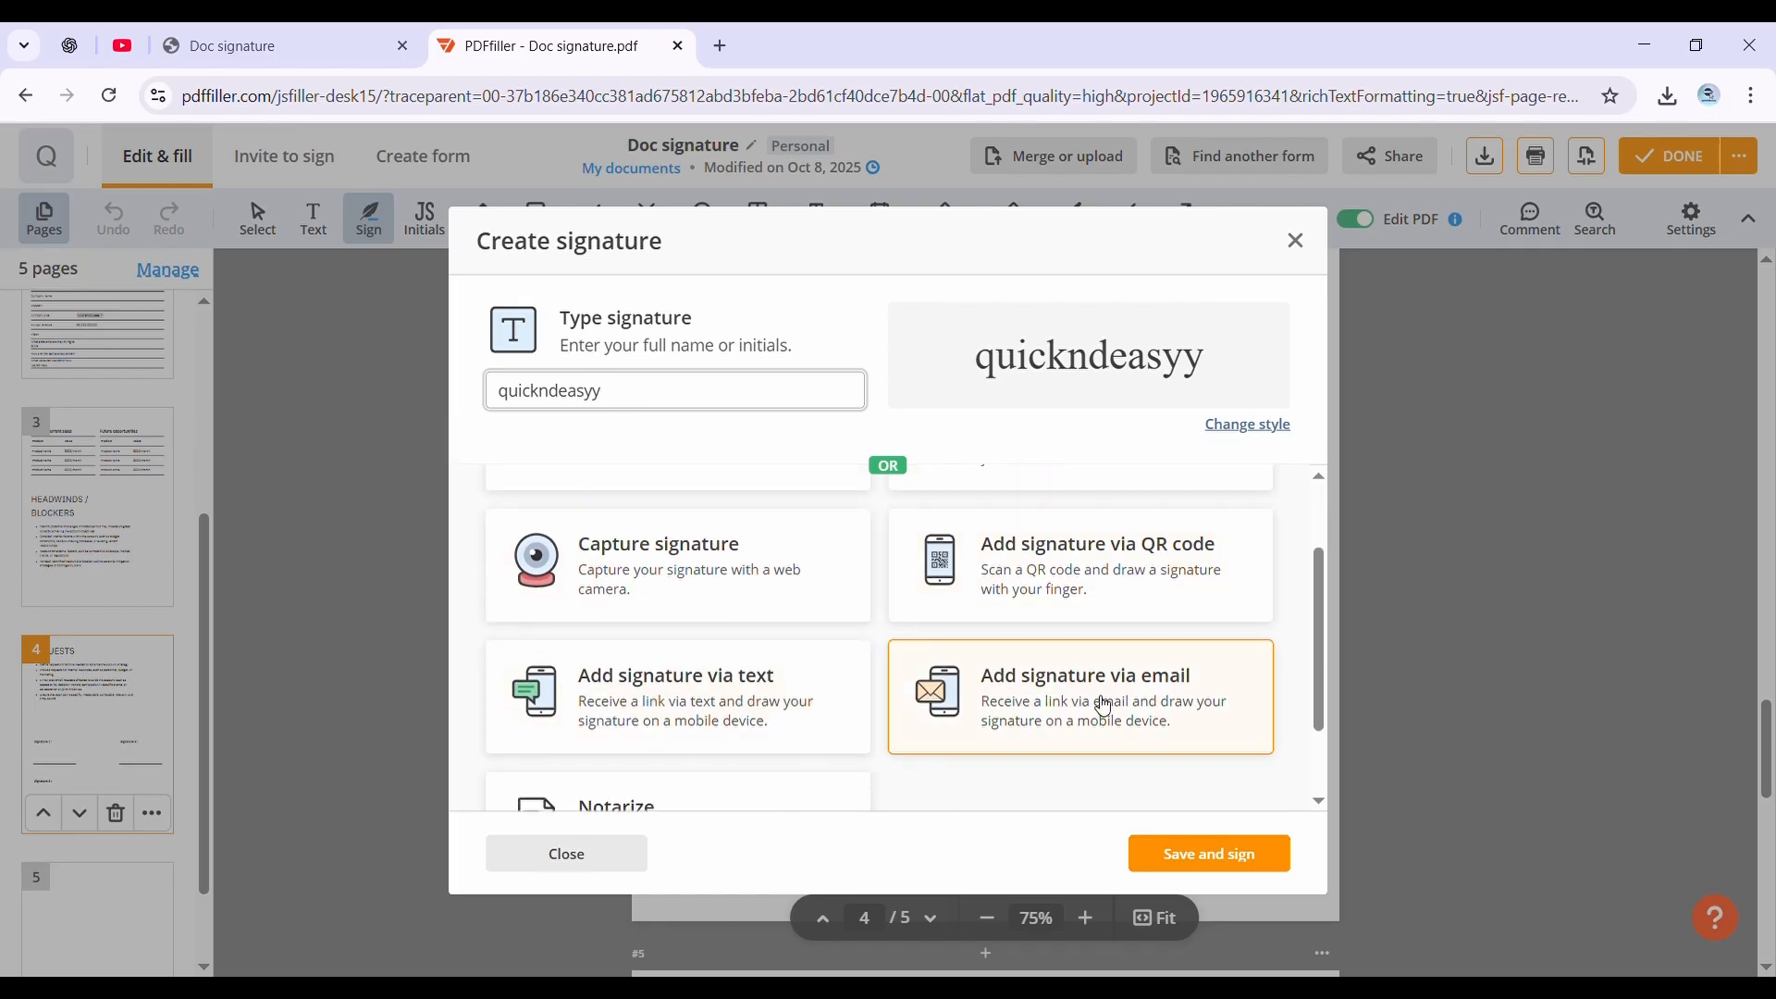
scroll(925, 689, down, 1)
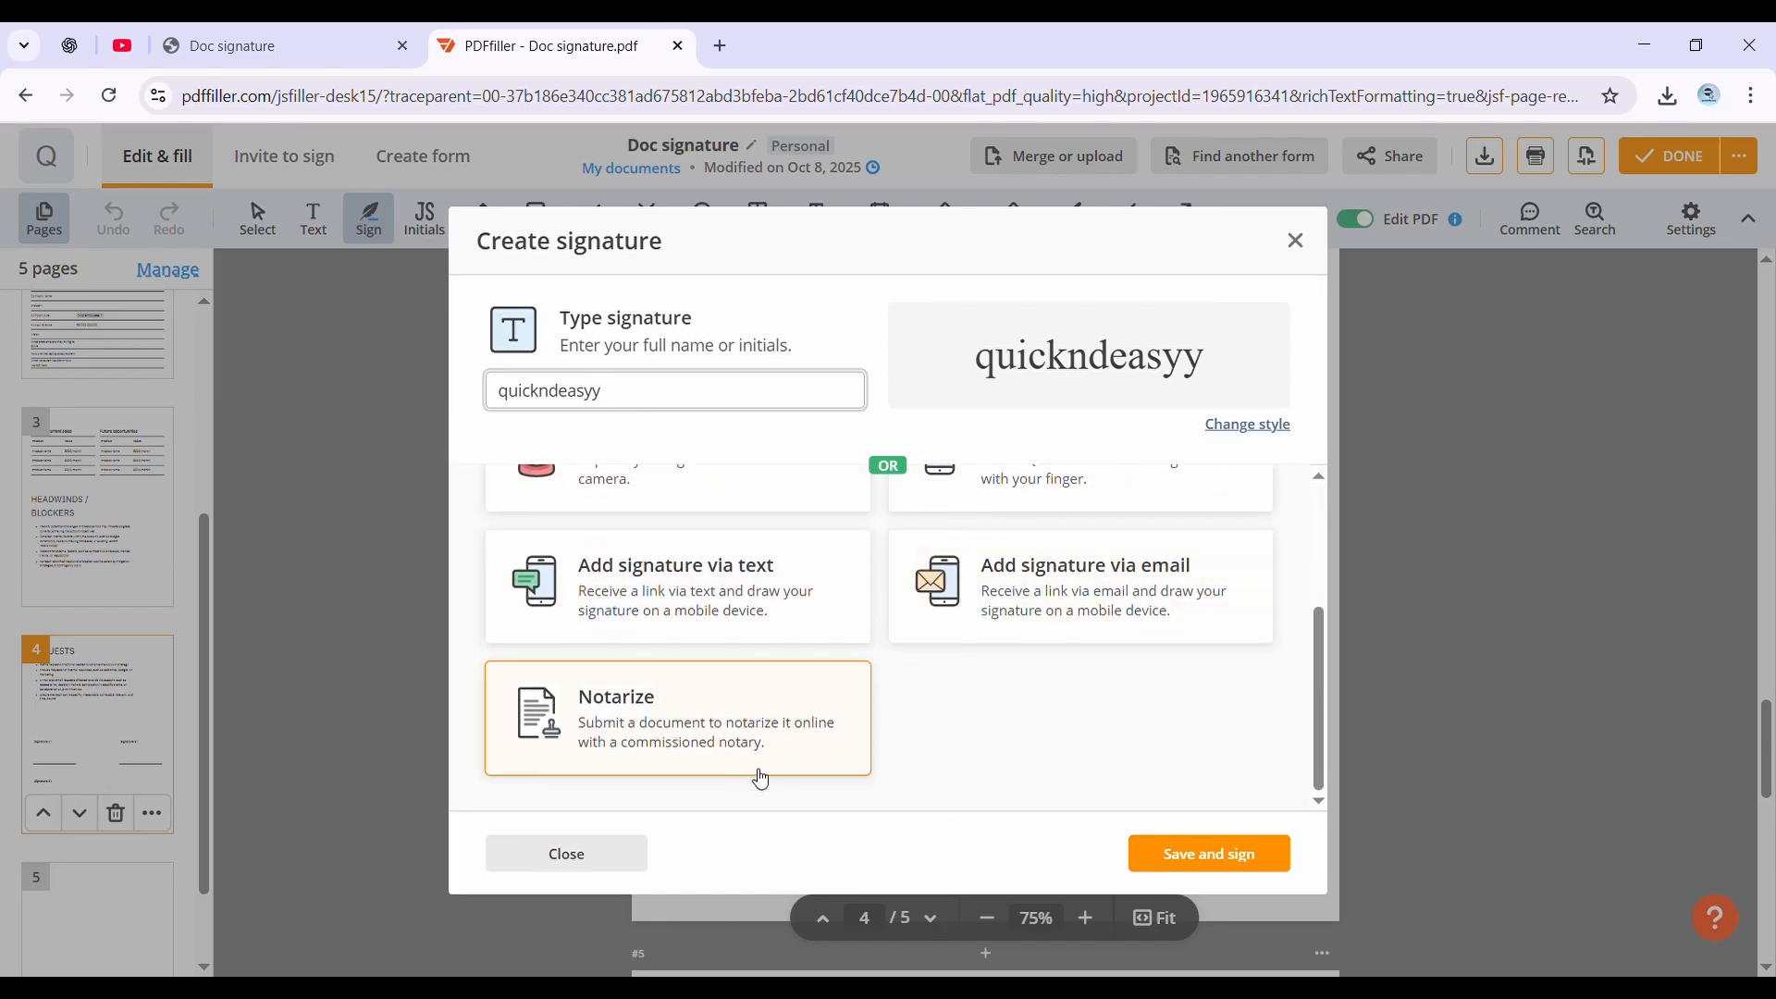
scroll(960, 767, up, 2)
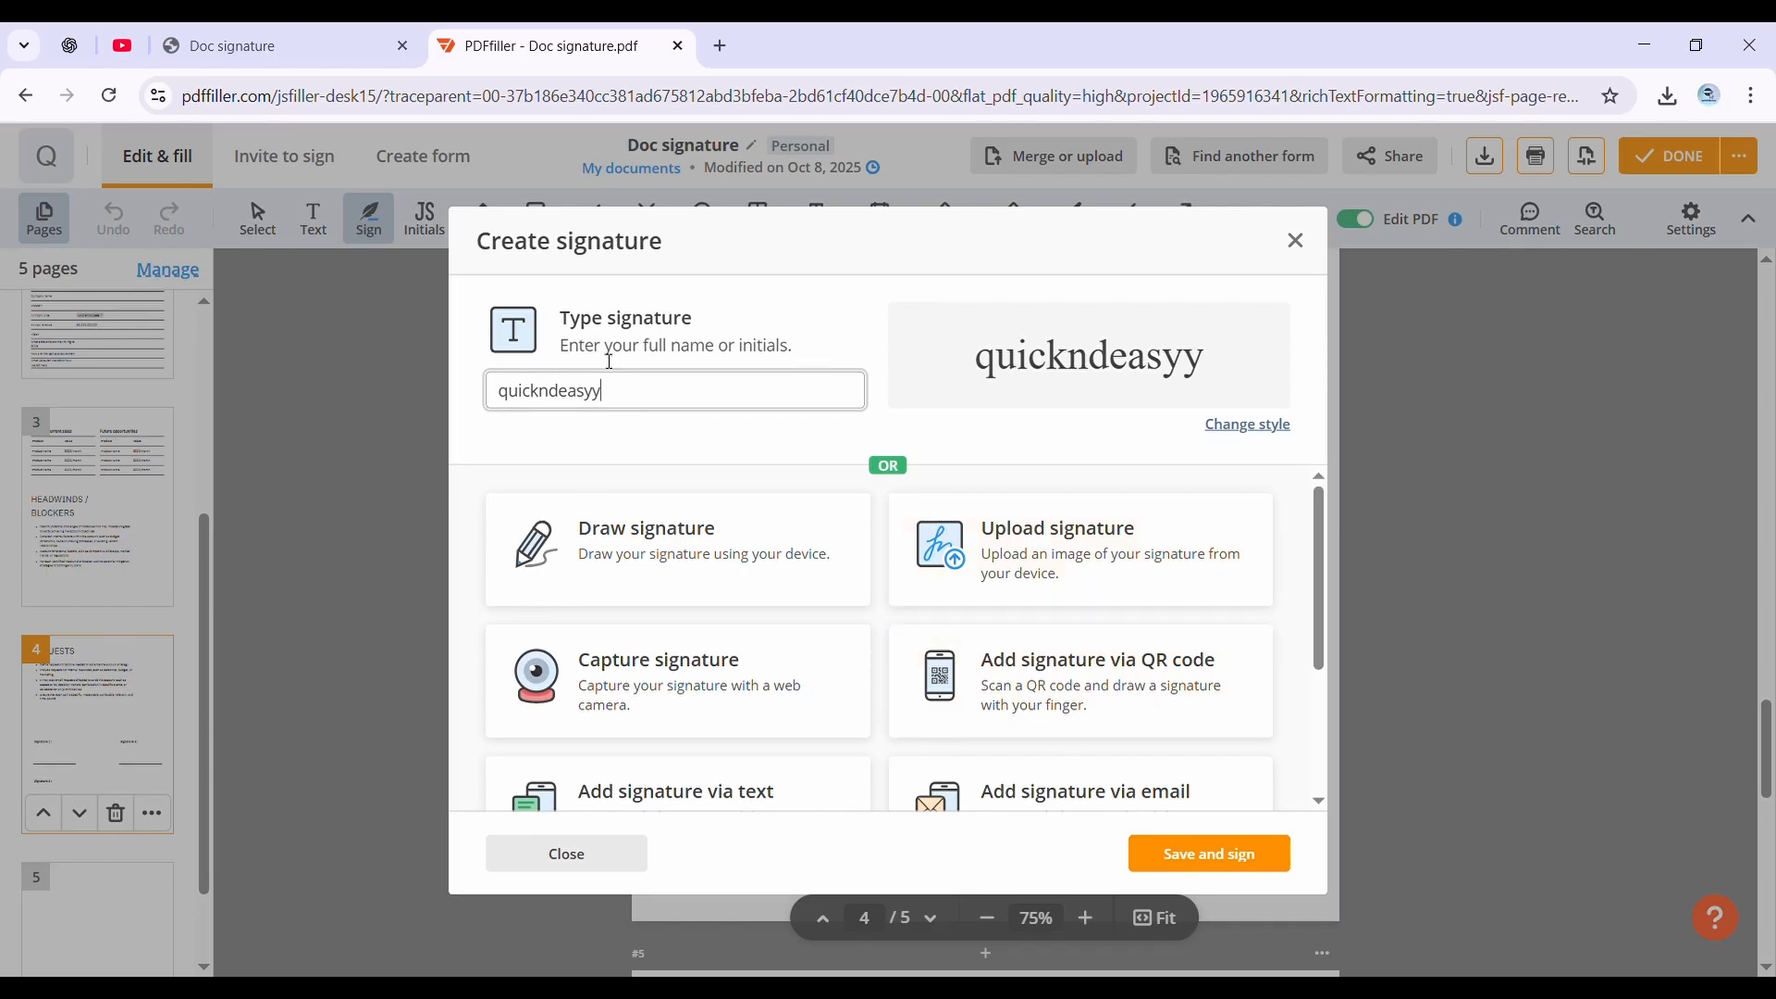
- Create a typed signature reading "quickandeasy" in the handwritten script style
double_click(648, 395)
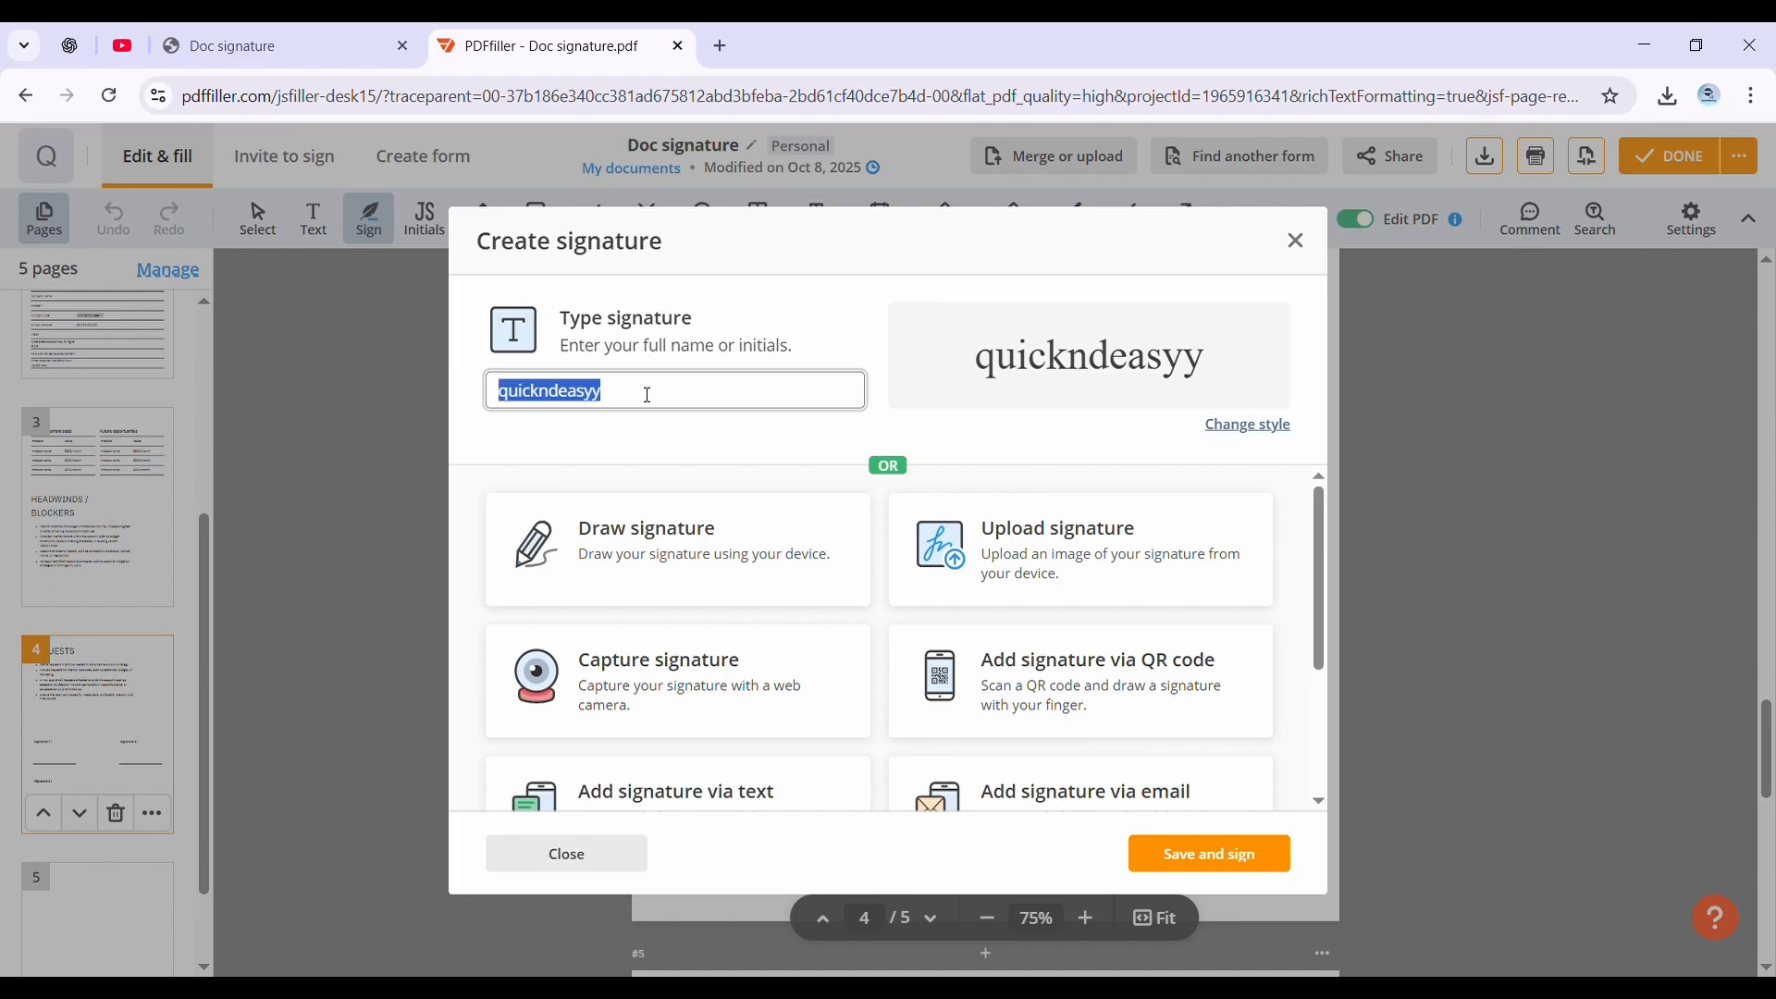
key(BackSpace)
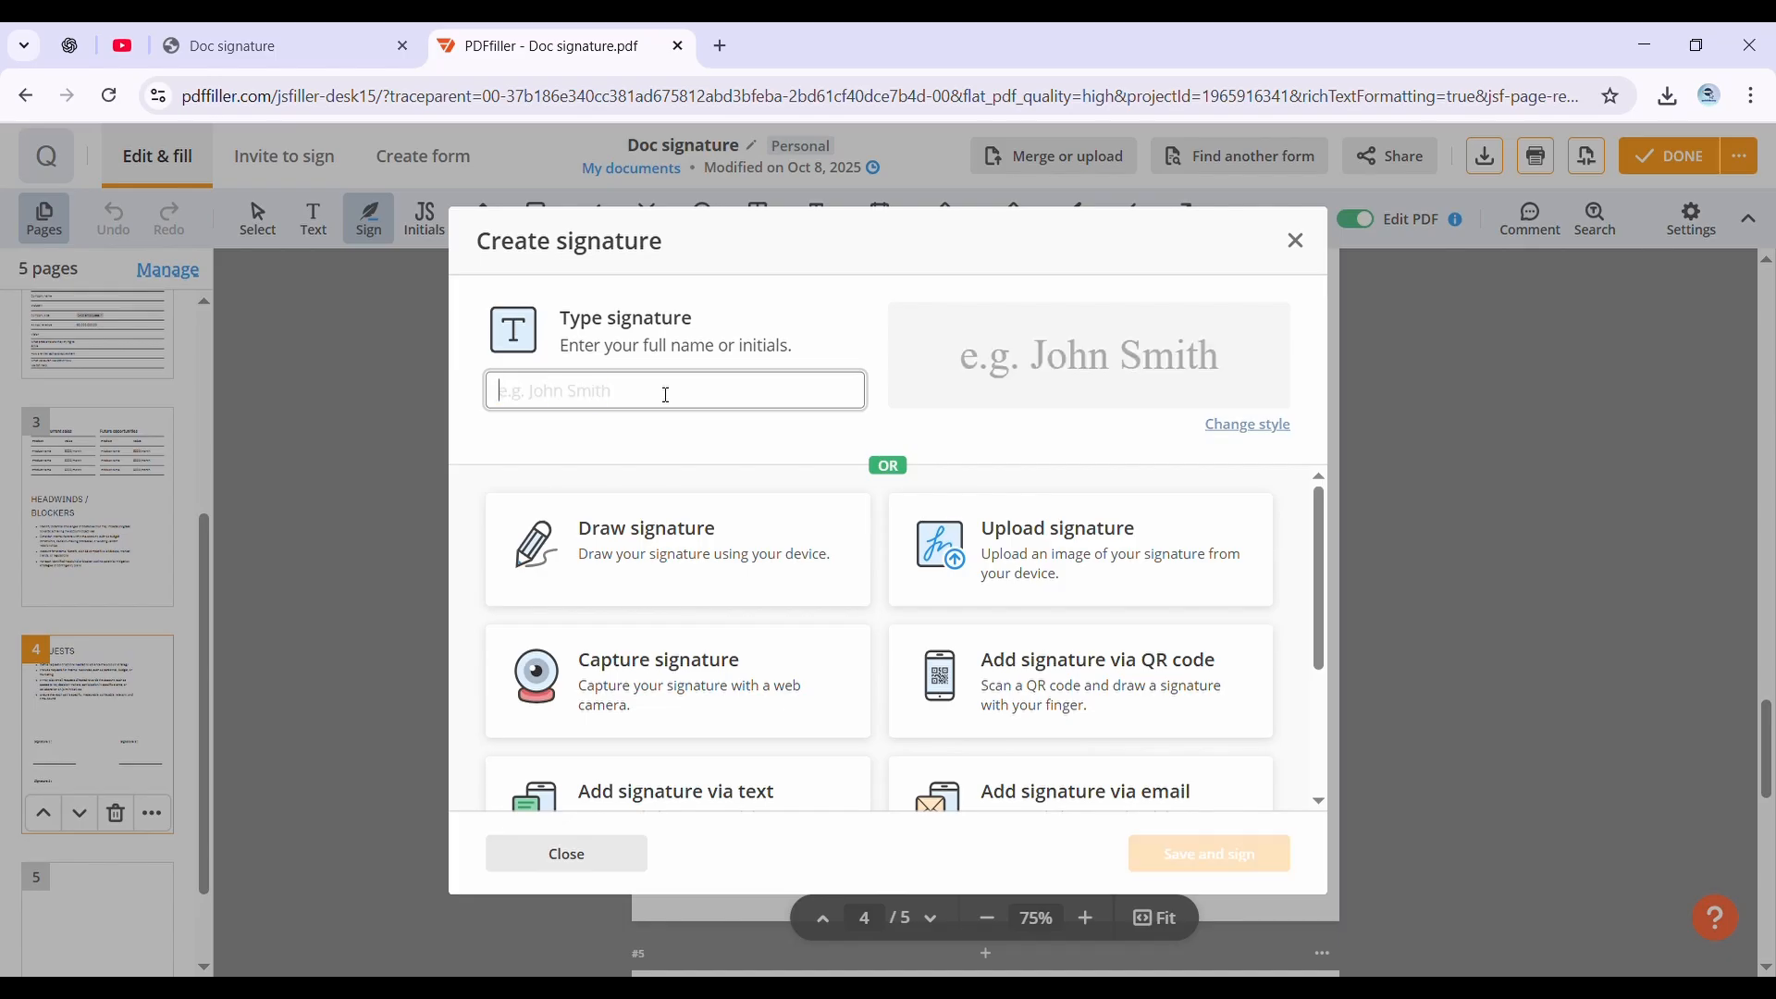
text(quick)
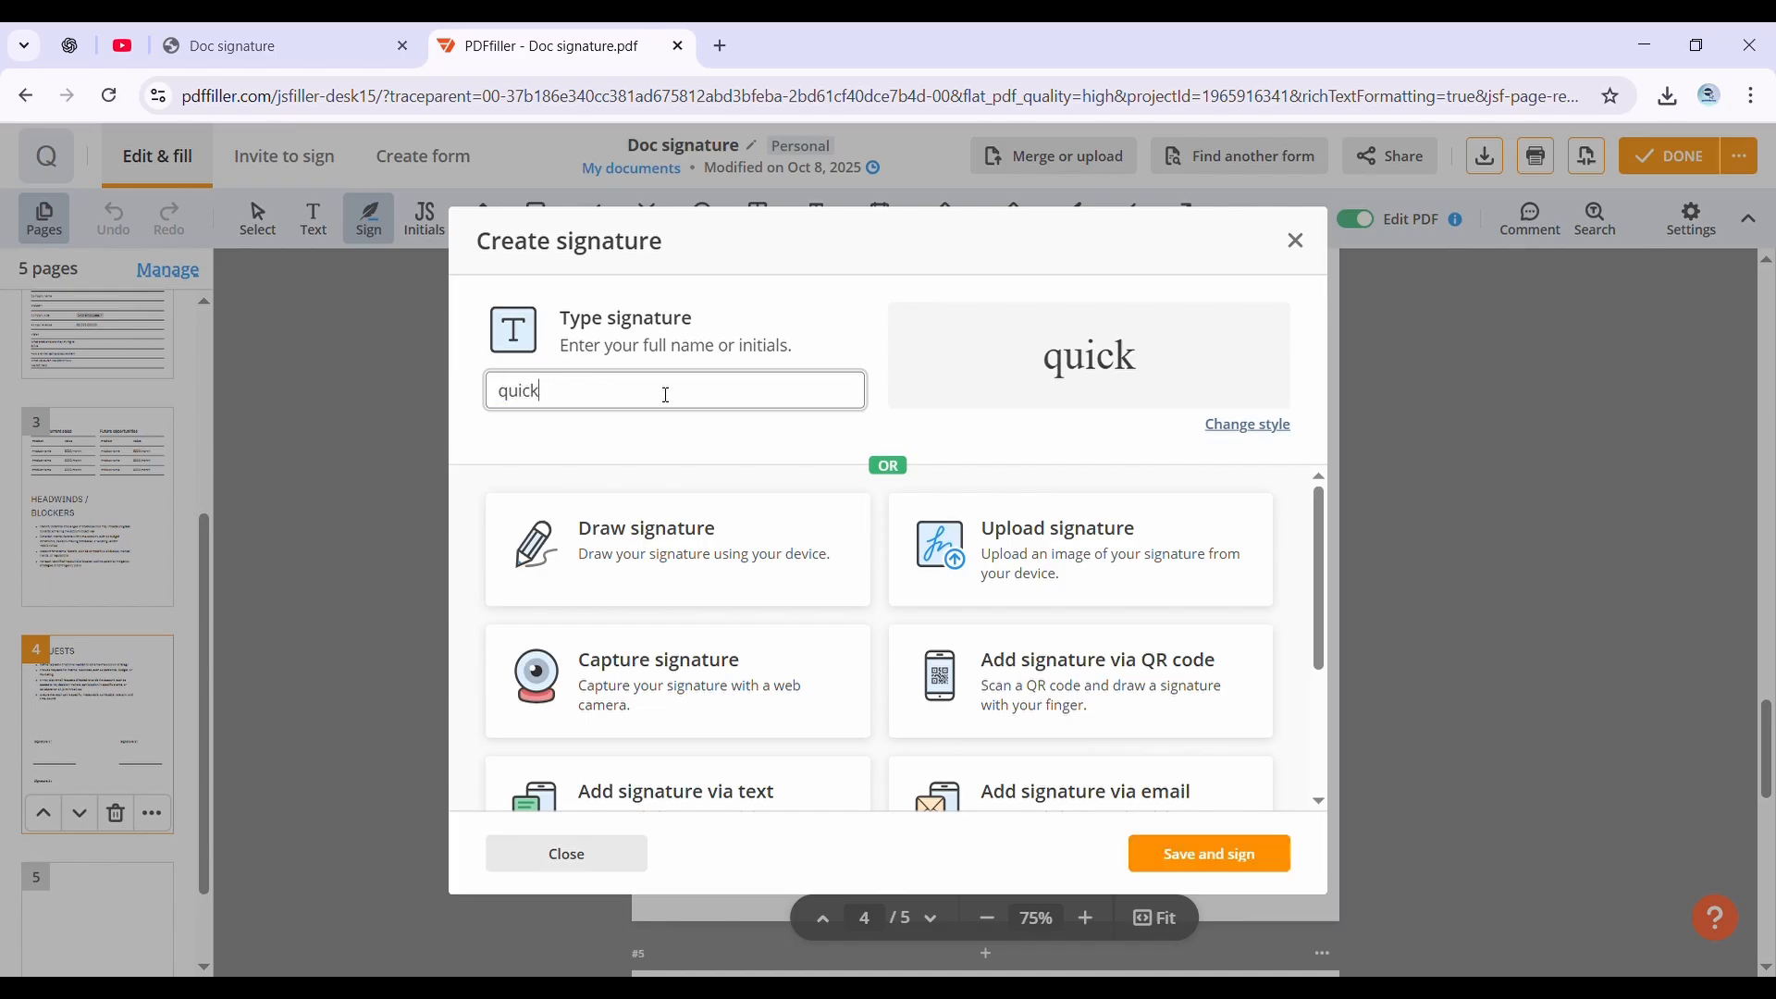
text(andeasy)
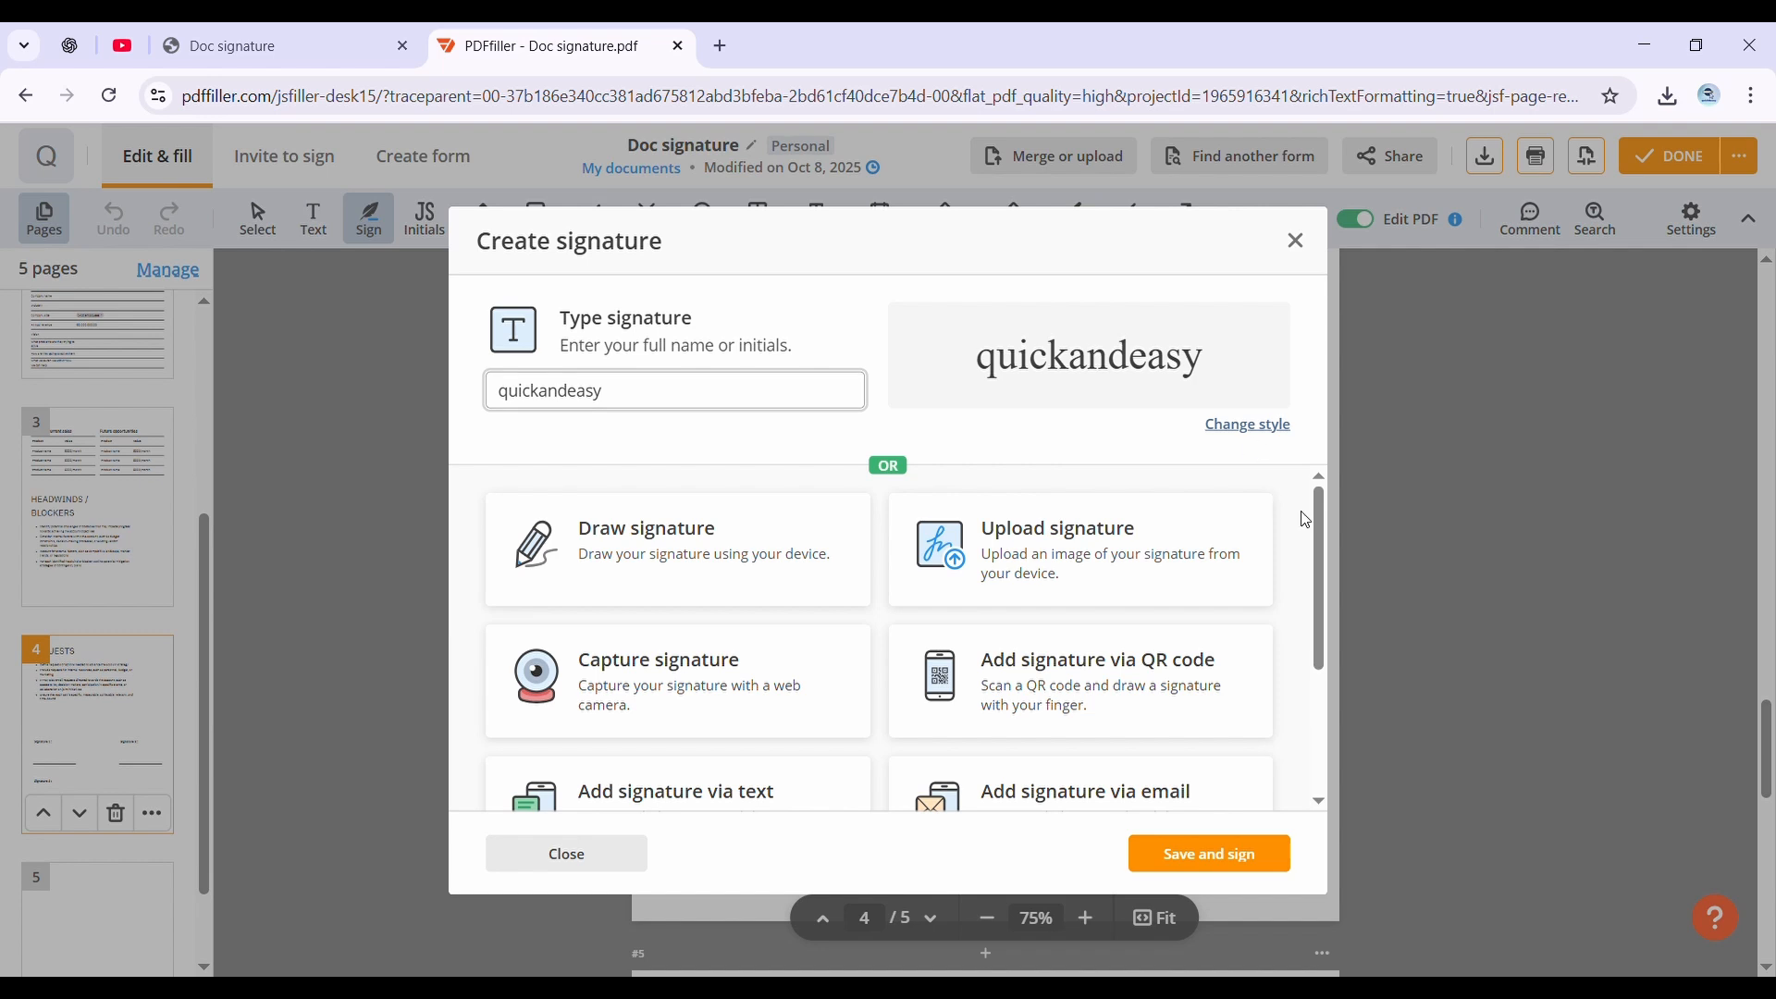
click(1264, 428)
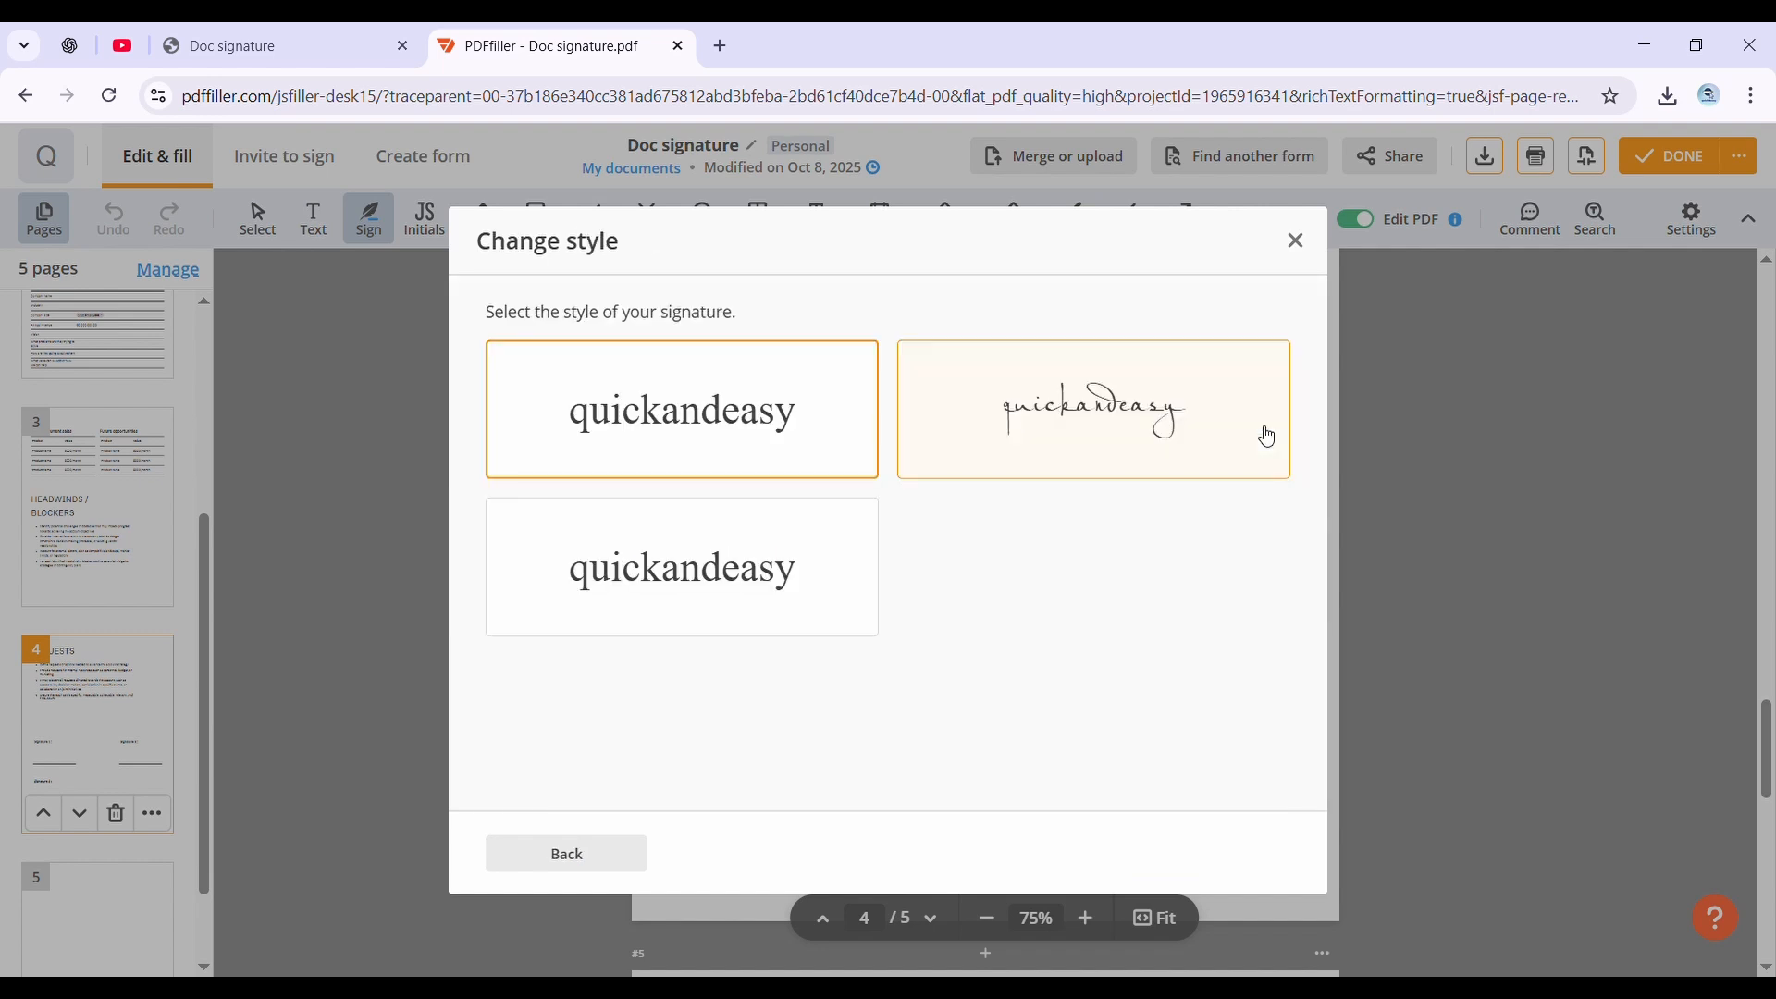
click(1053, 451)
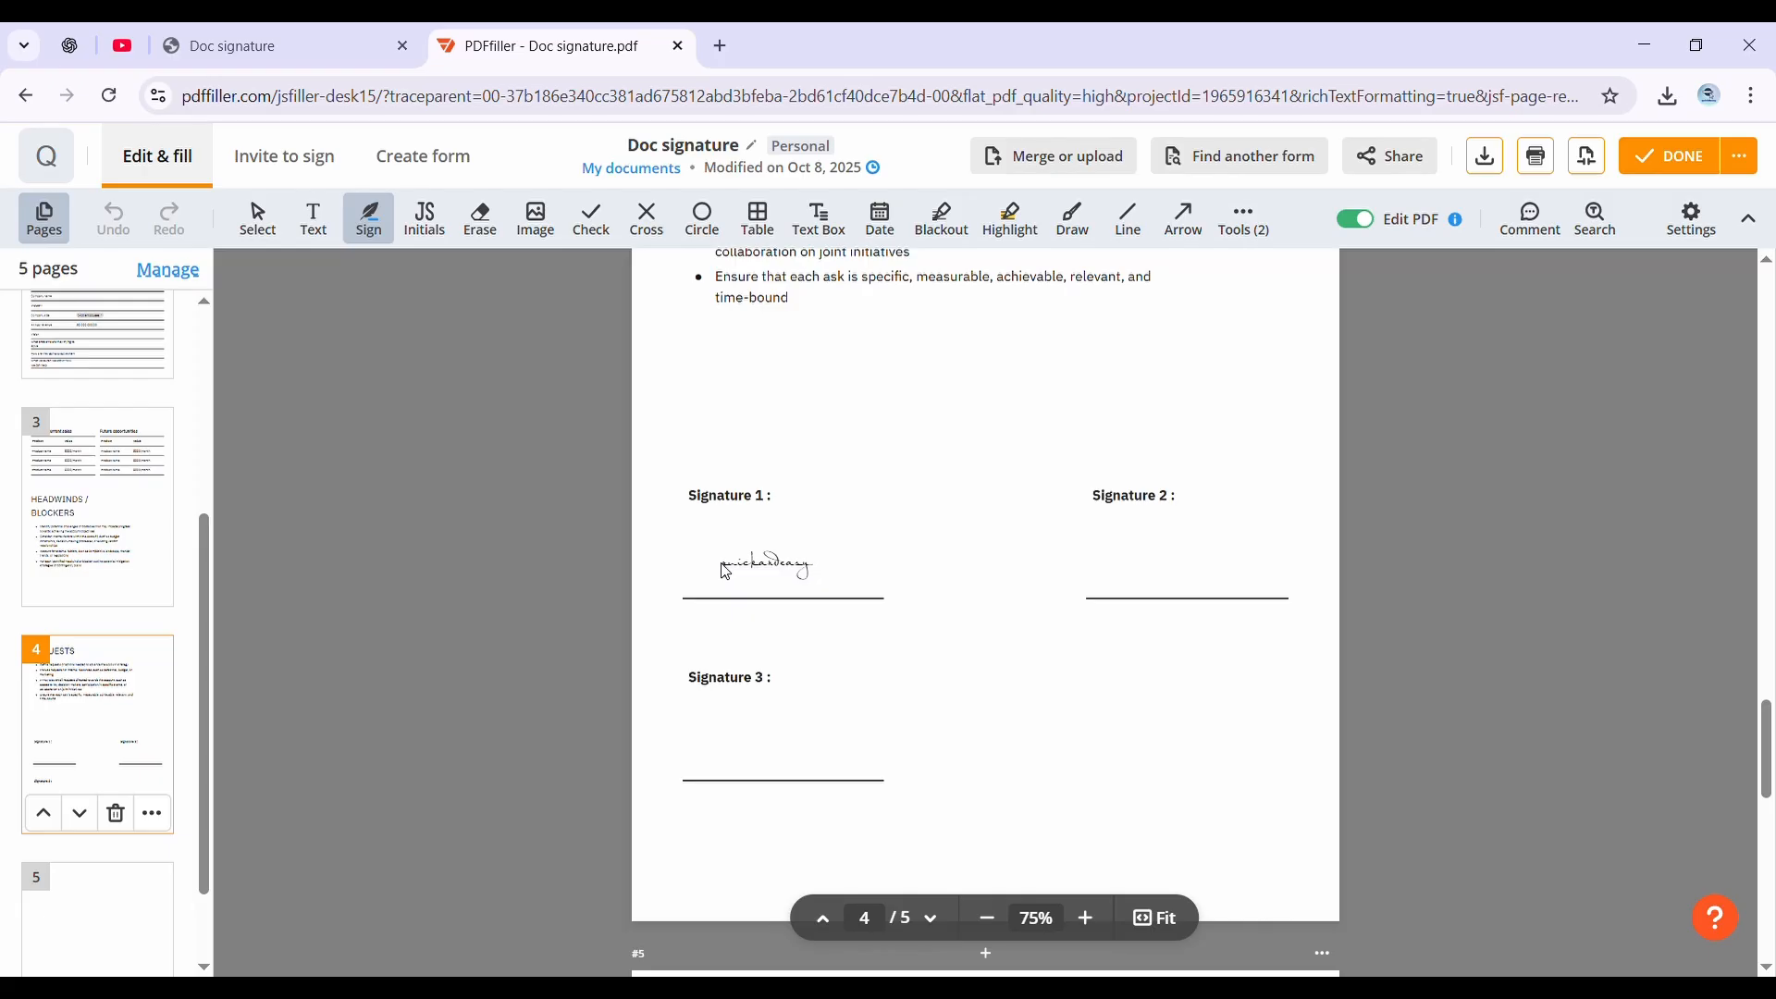
- Place the typed signature above the Signature 1 line and enlarge it to nearly fill the line's width
click(770, 585)
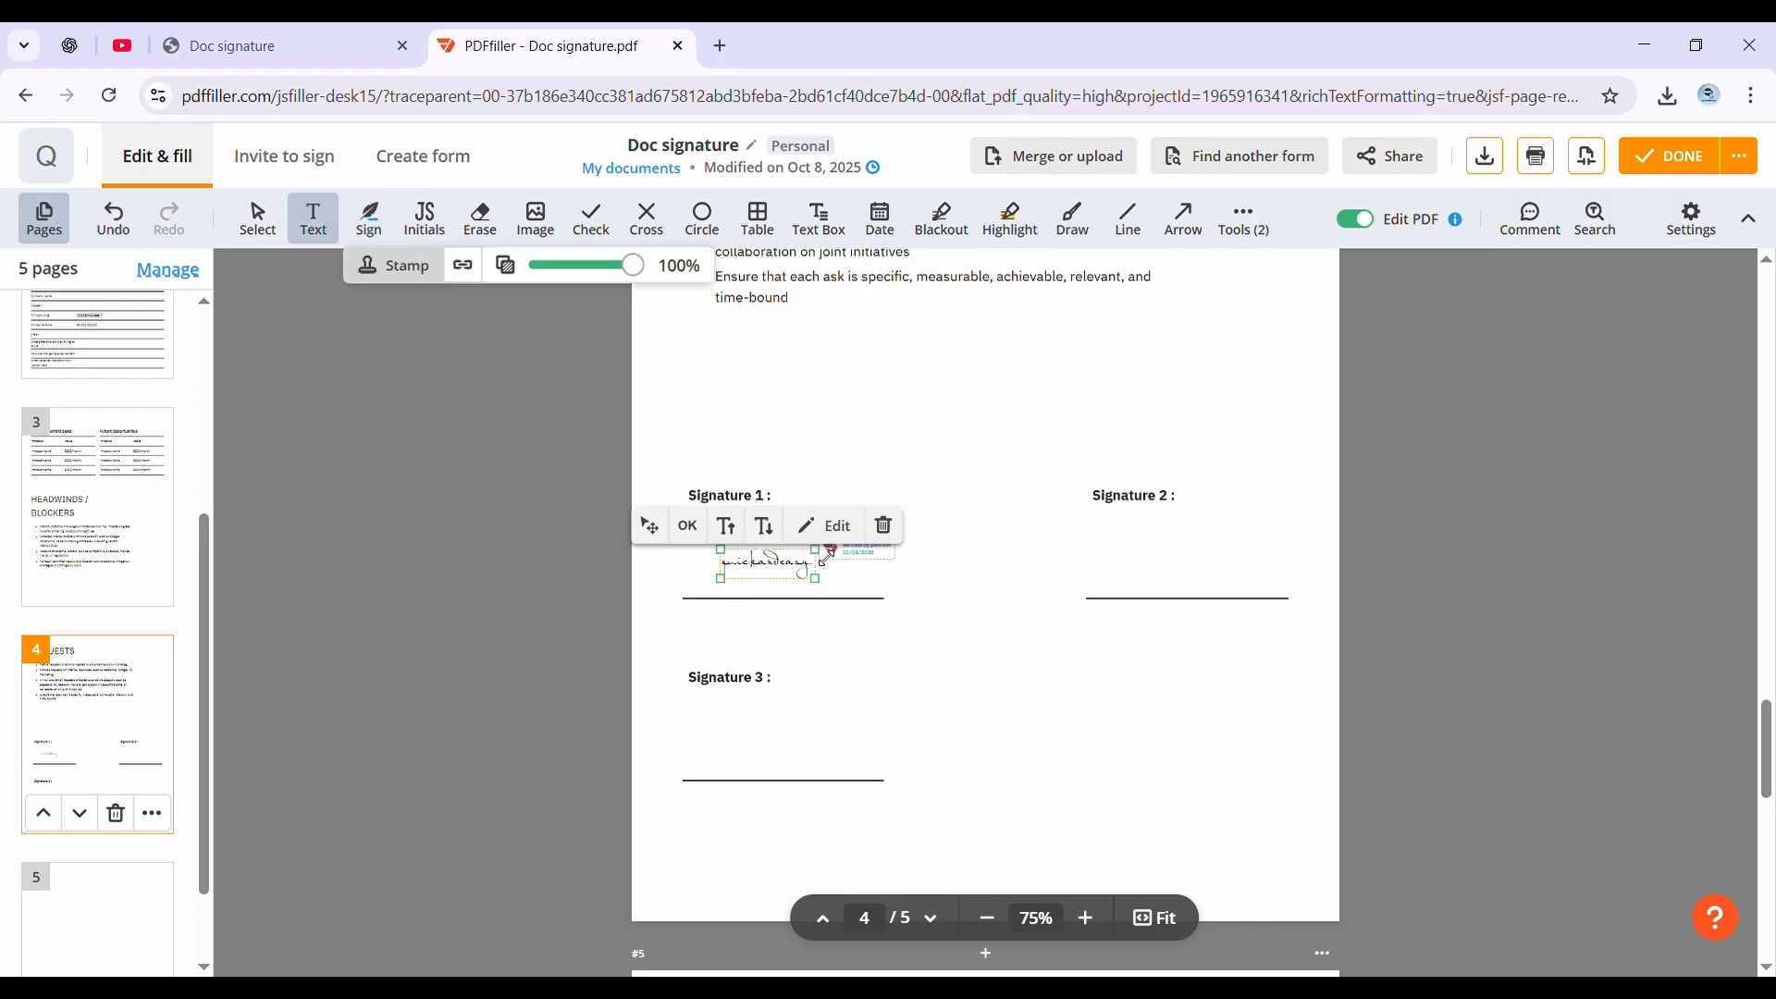
mouse_move(815, 550)
mouse_down()
mouse_move(882, 533)
mouse_move(788, 570)
mouse_move(819, 571)
mouse_up()
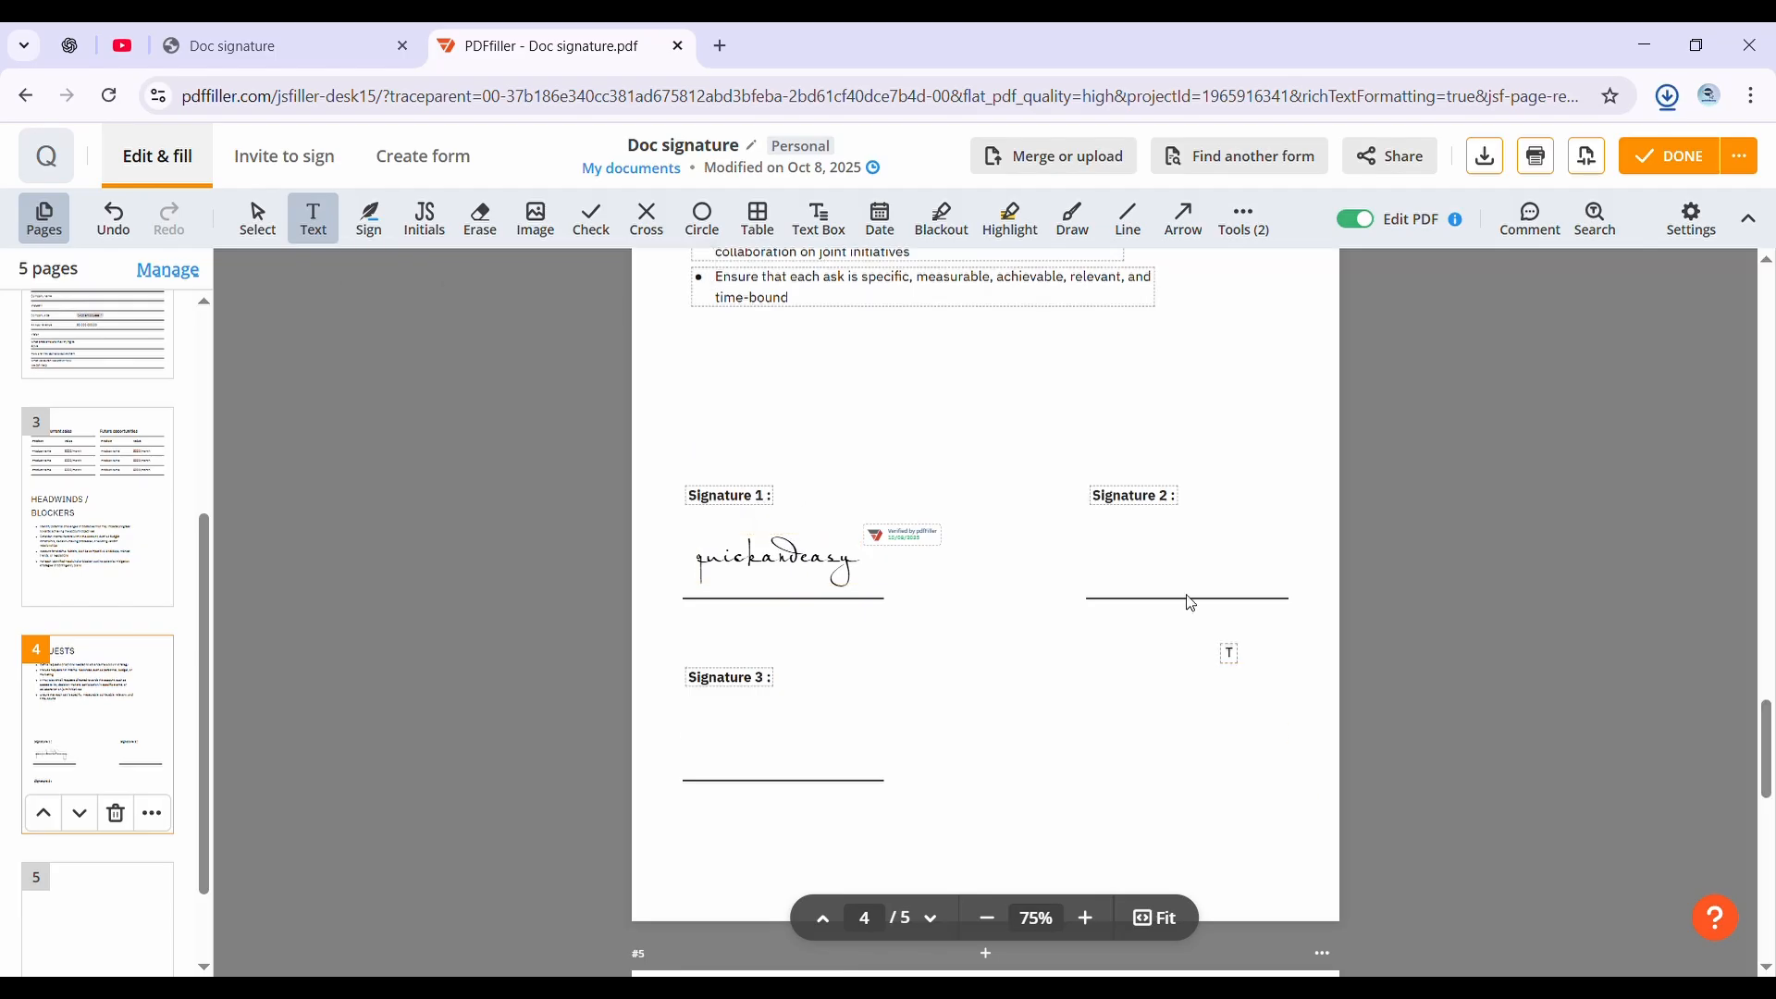
- Add a new signature by uploading a signature image from the device and save the cleaned-up version for use
click(370, 222)
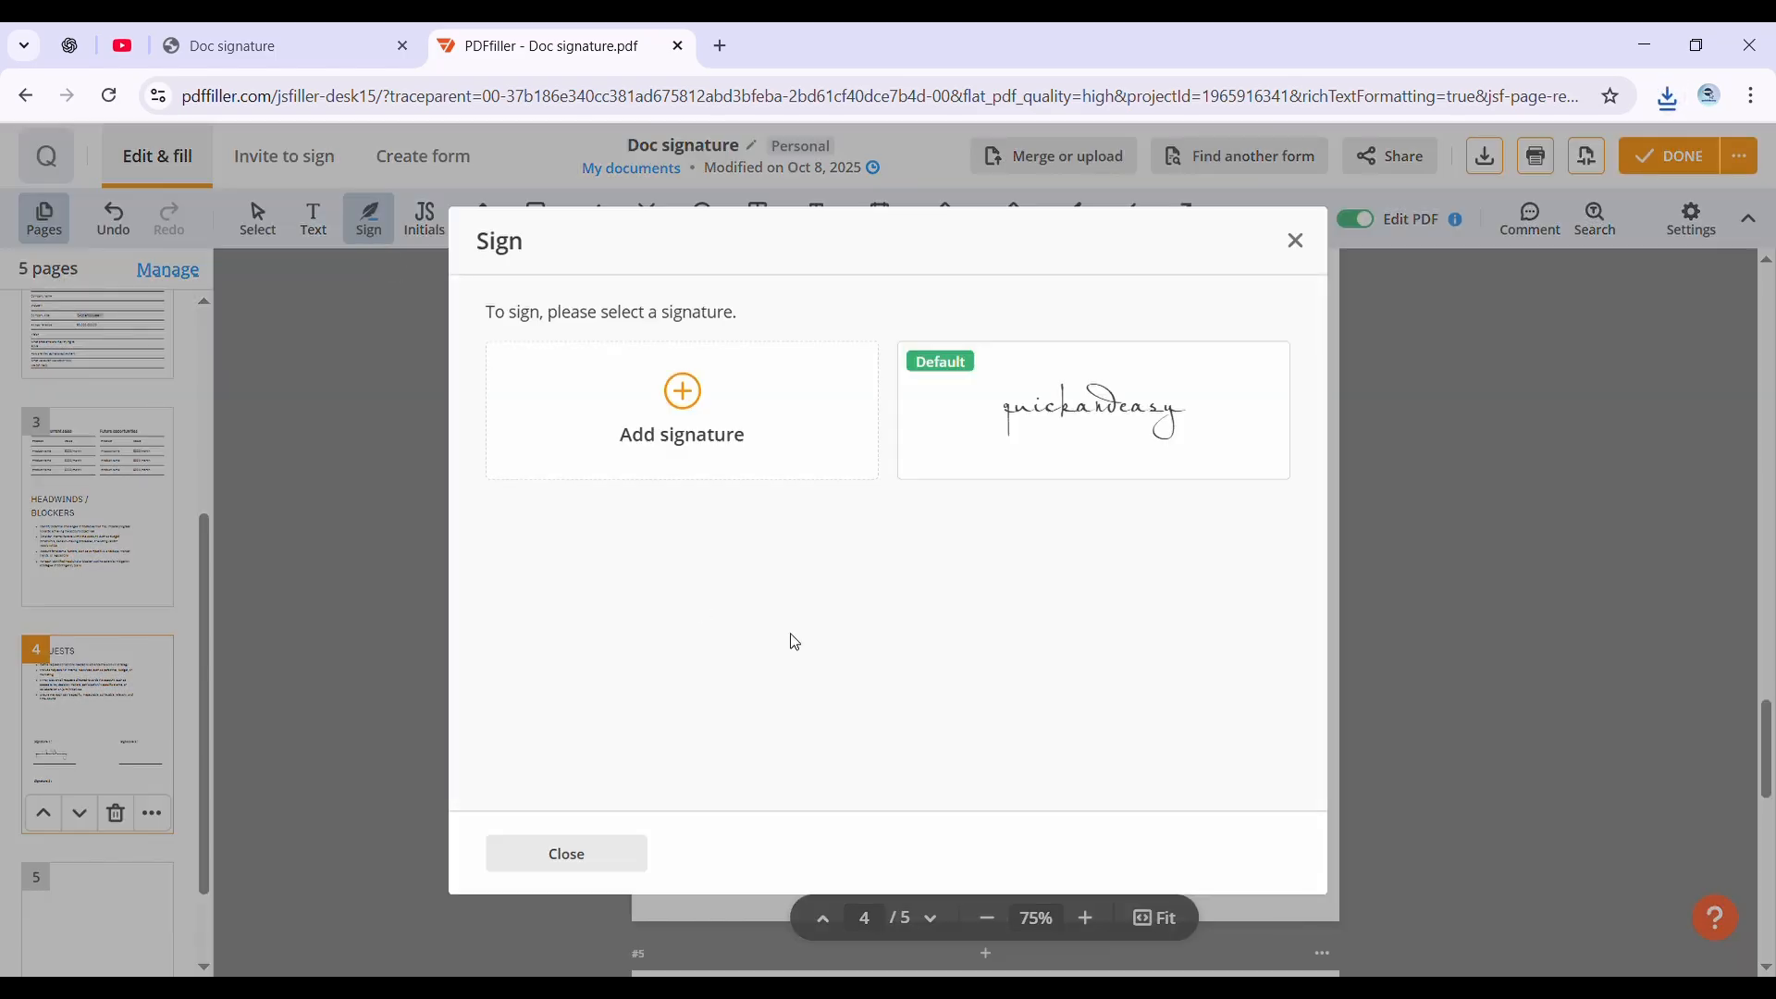
click(700, 418)
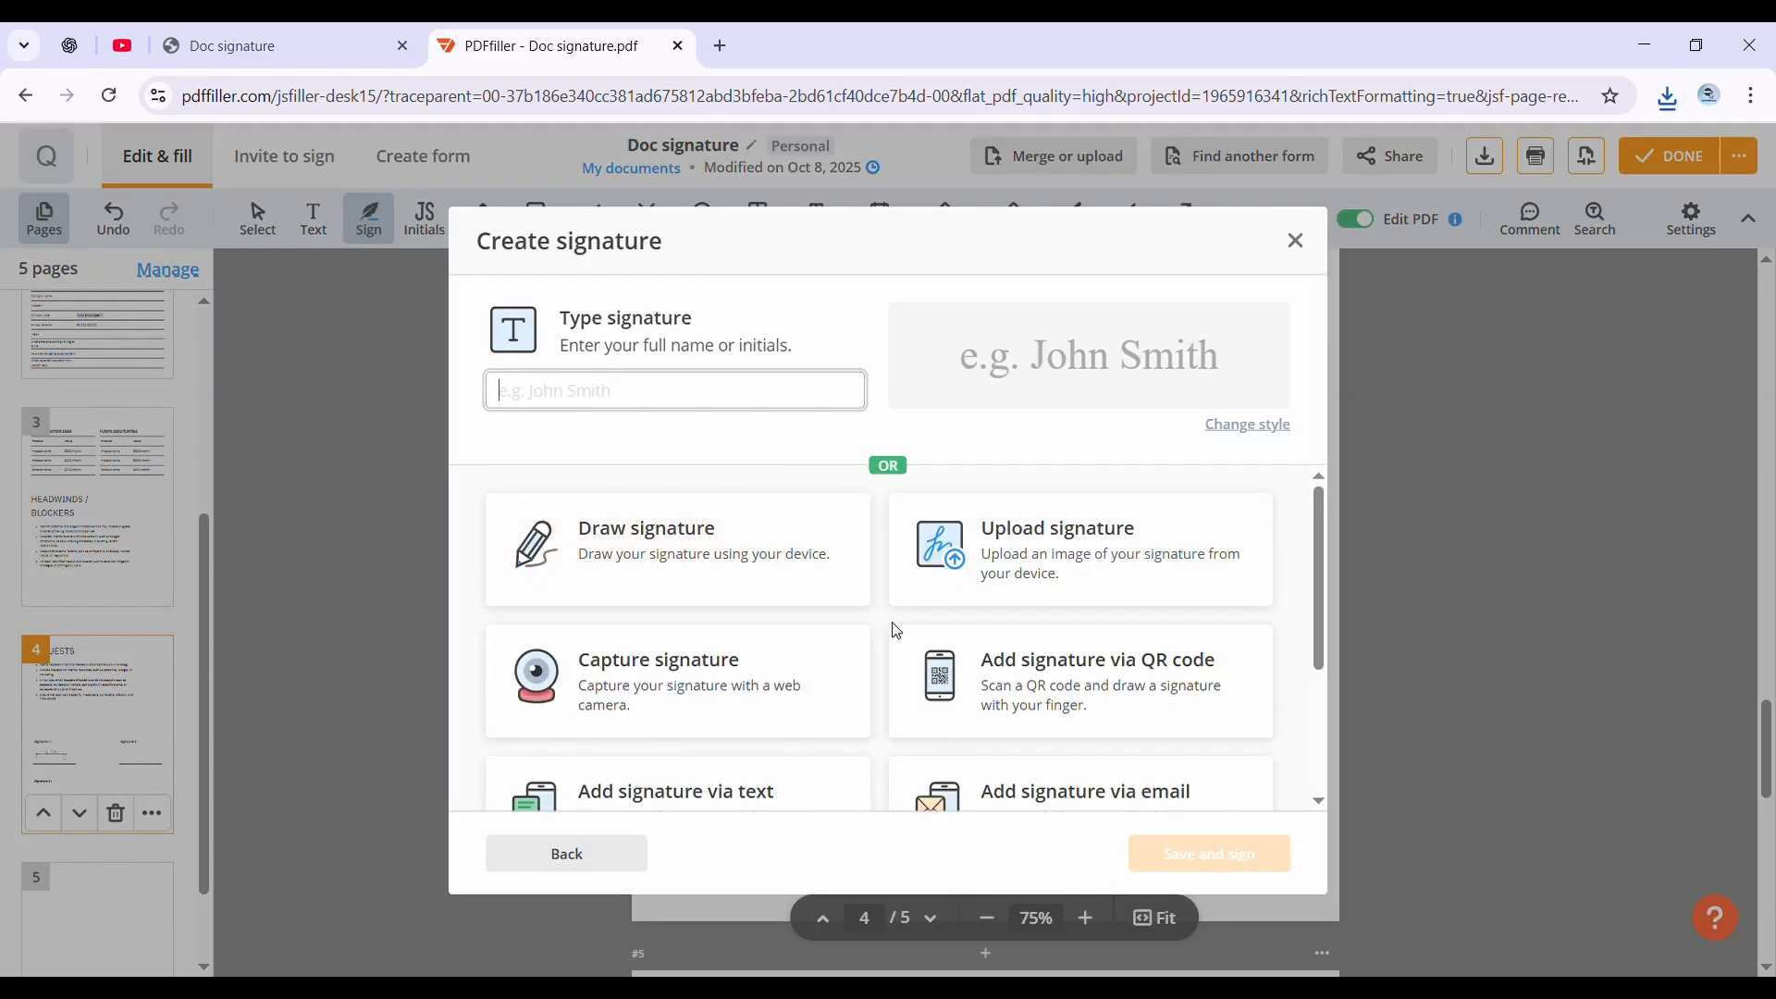
click(1019, 593)
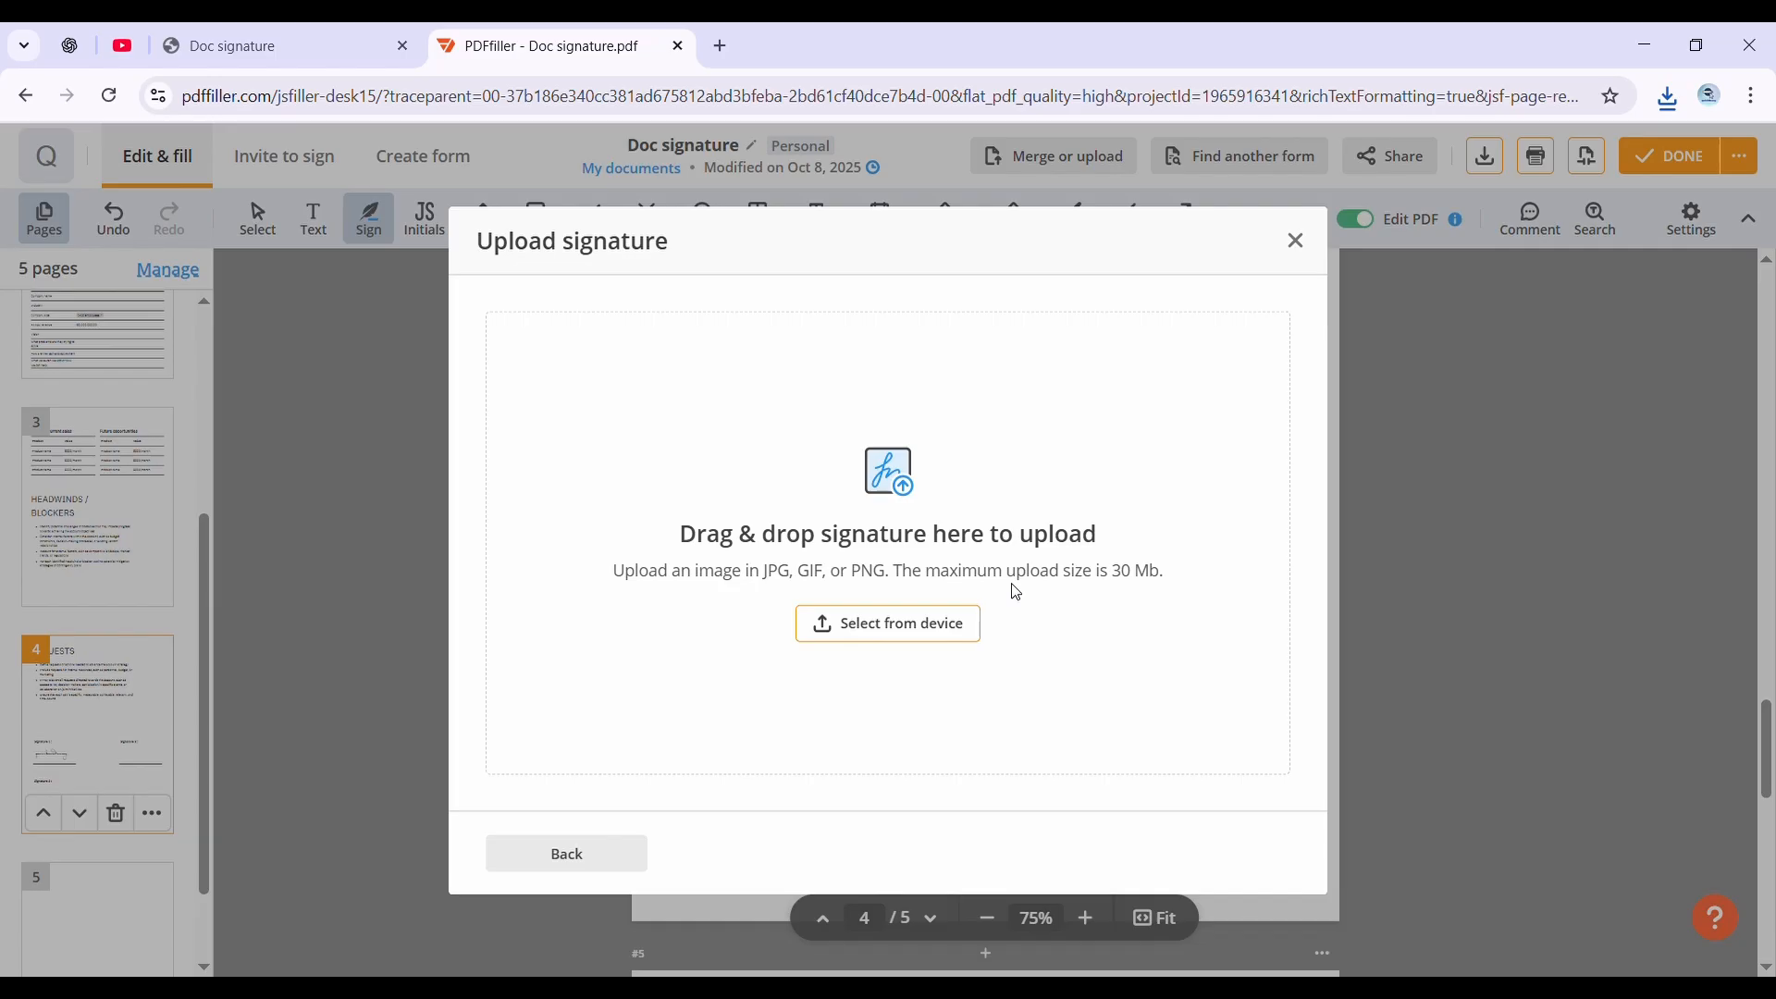
click(928, 637)
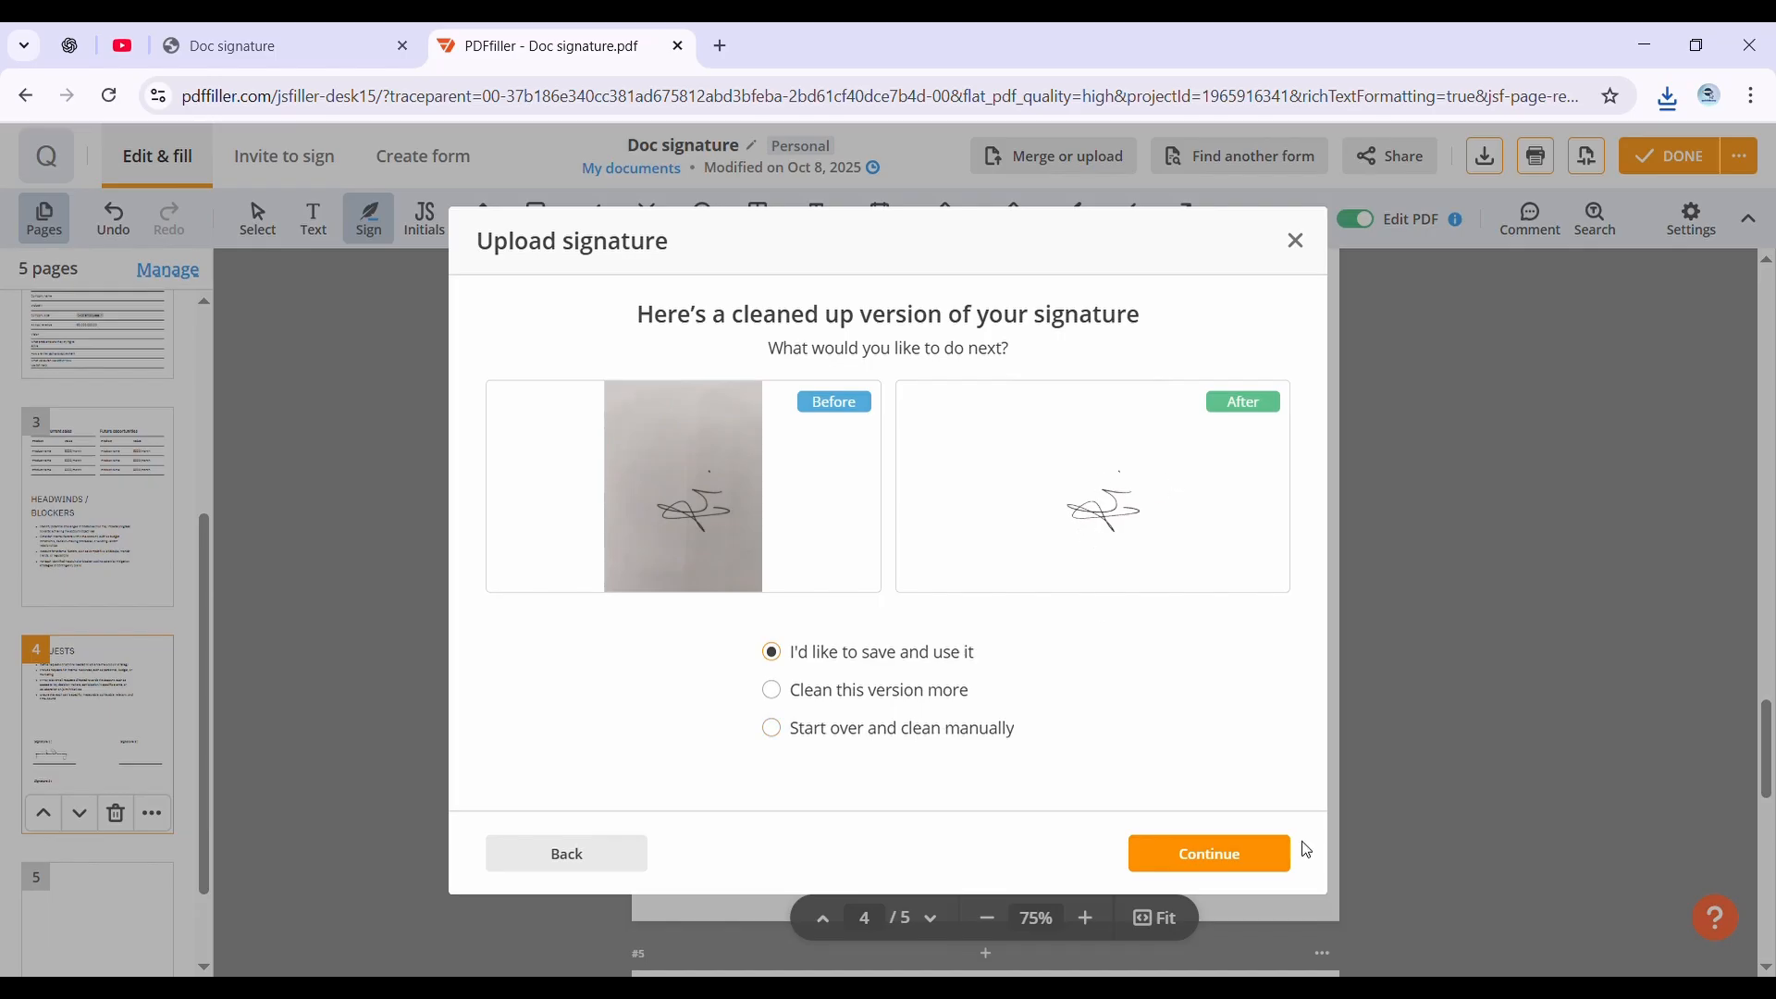
click(1252, 856)
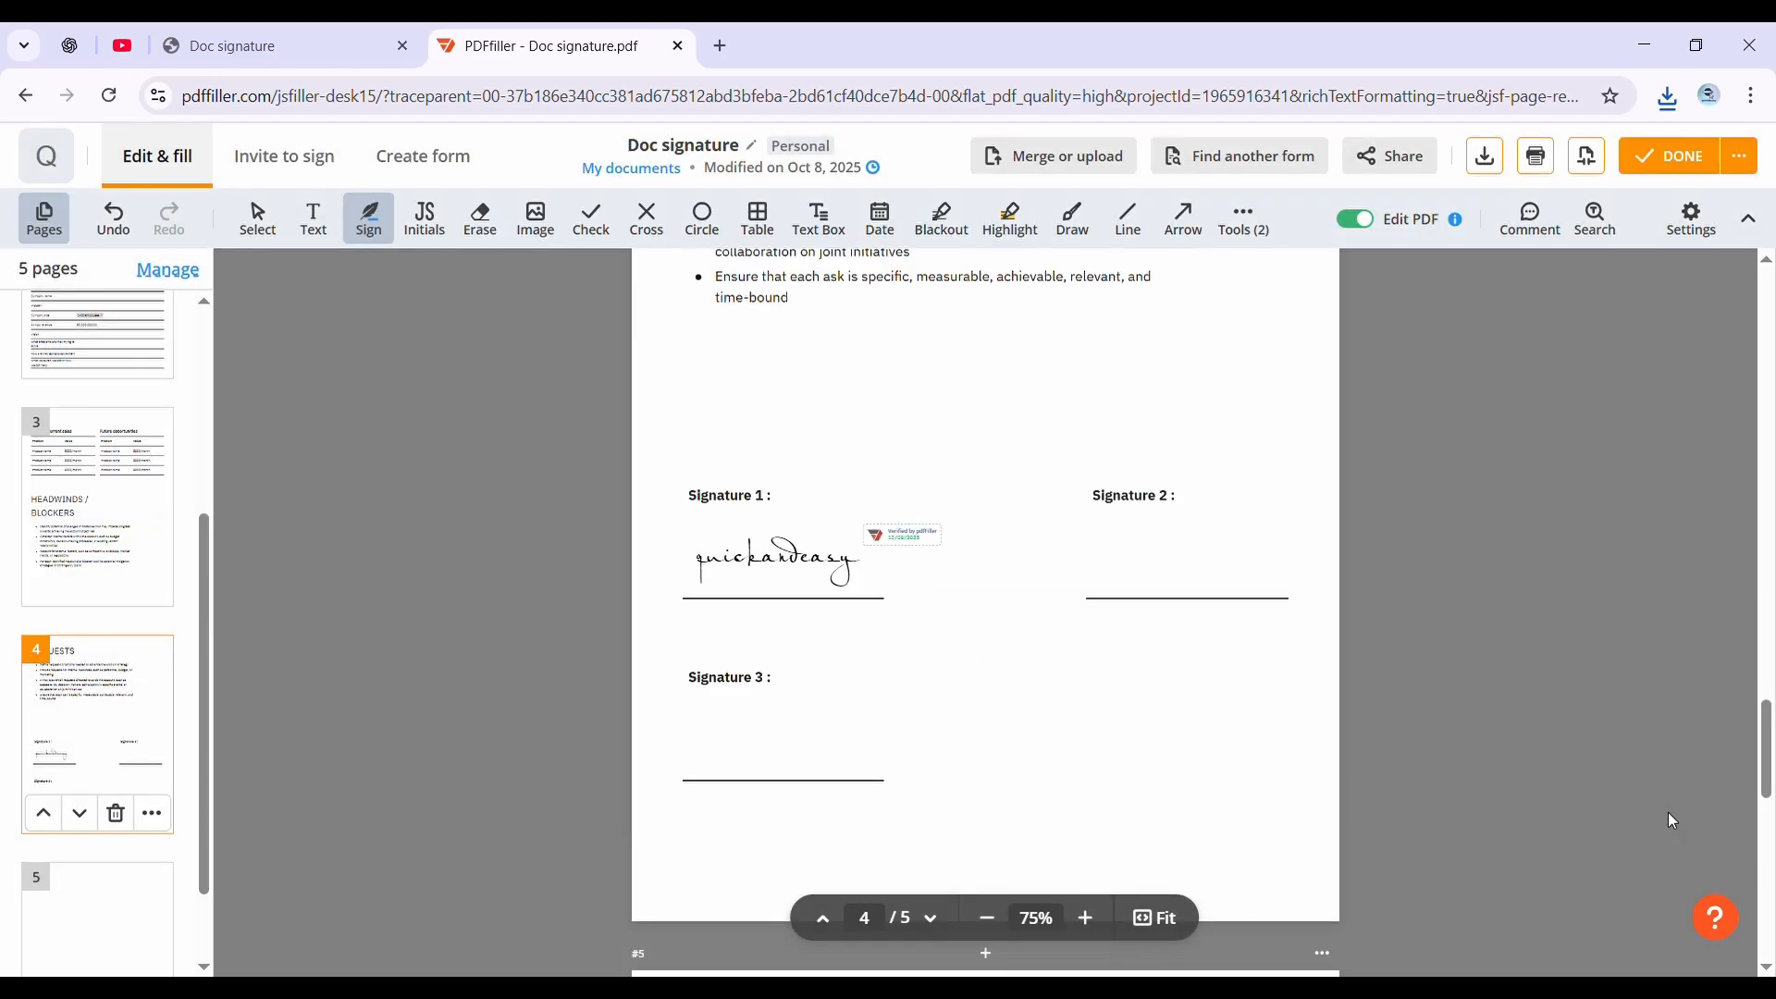
- Place the uploaded signature above the Signature 2 line, enlarging and repositioning it to sit just over the line
click(1194, 567)
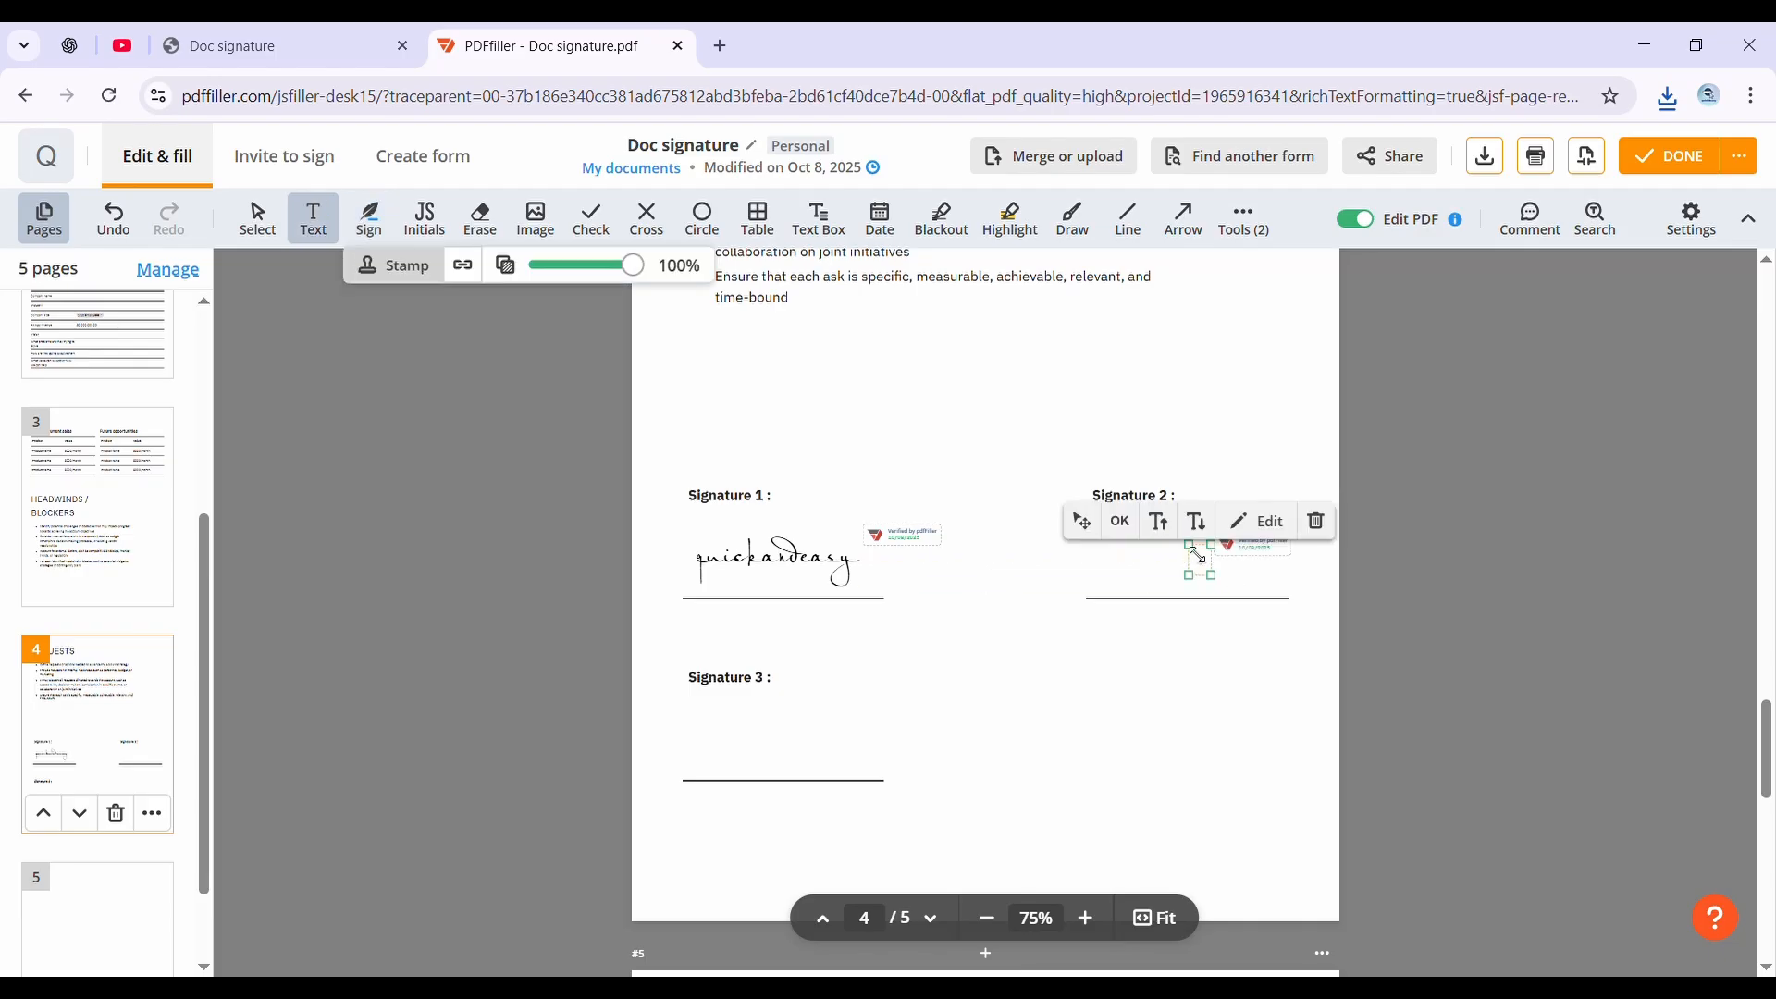
drag(1198, 555, 1061, 372)
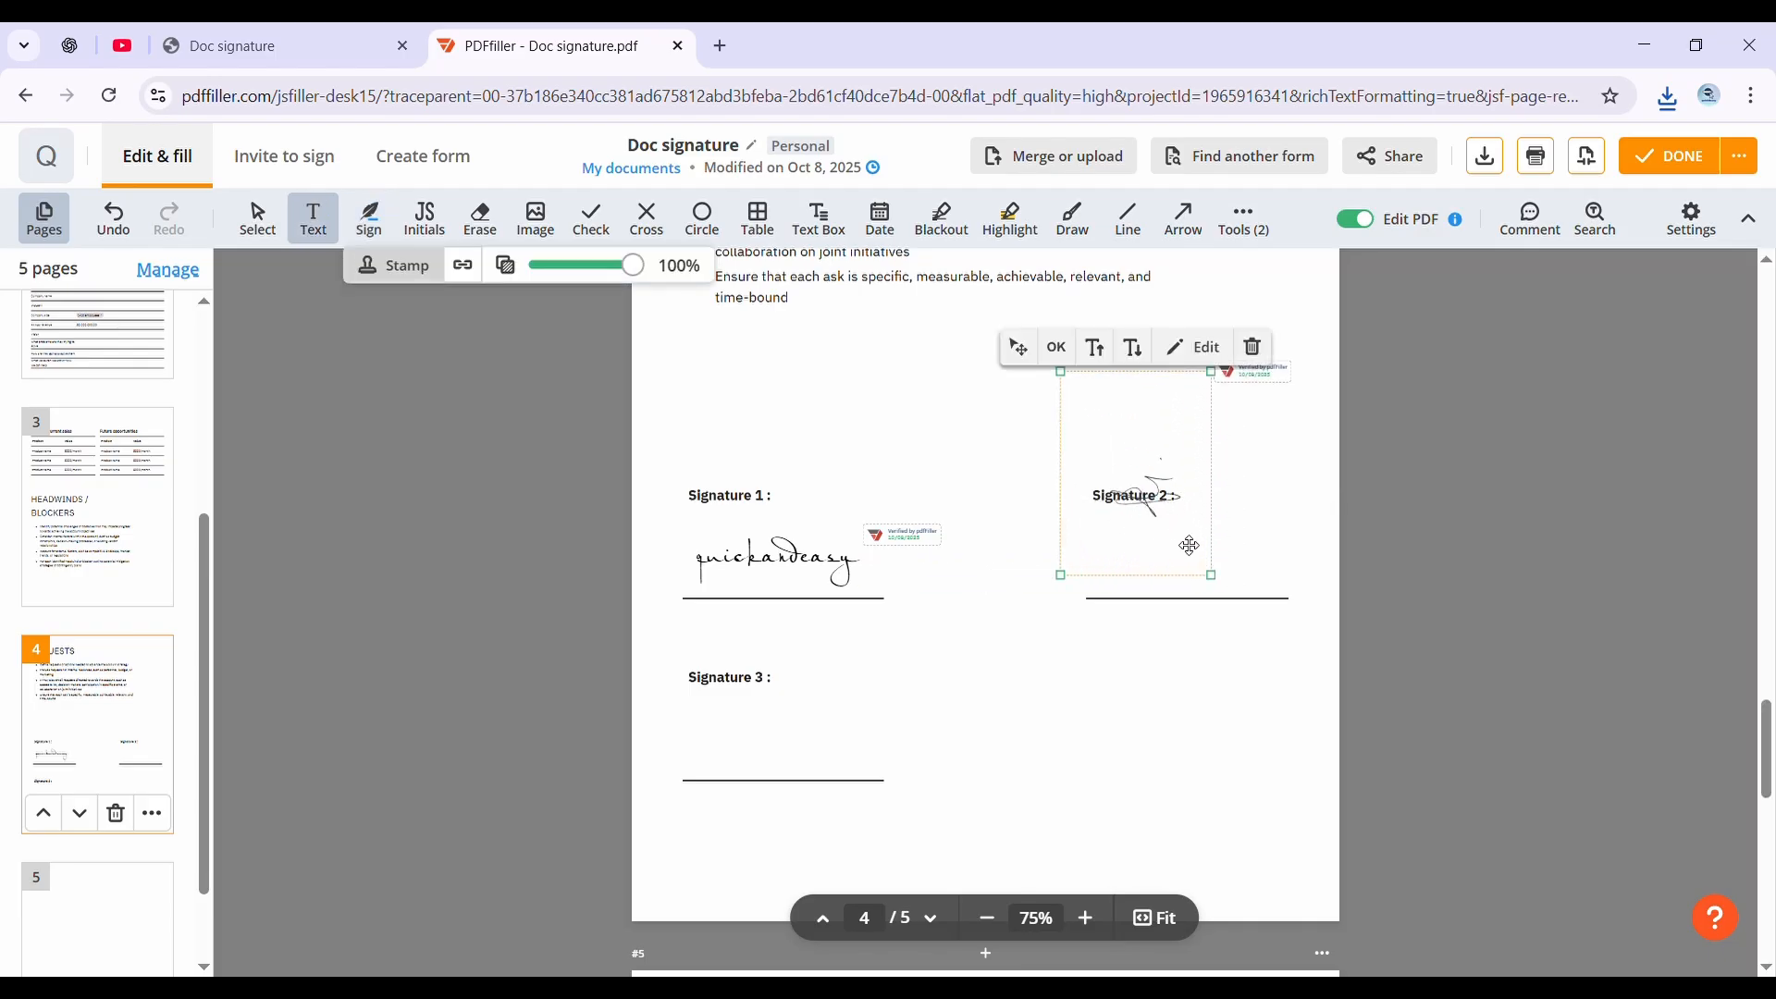
drag(1191, 545, 1229, 607)
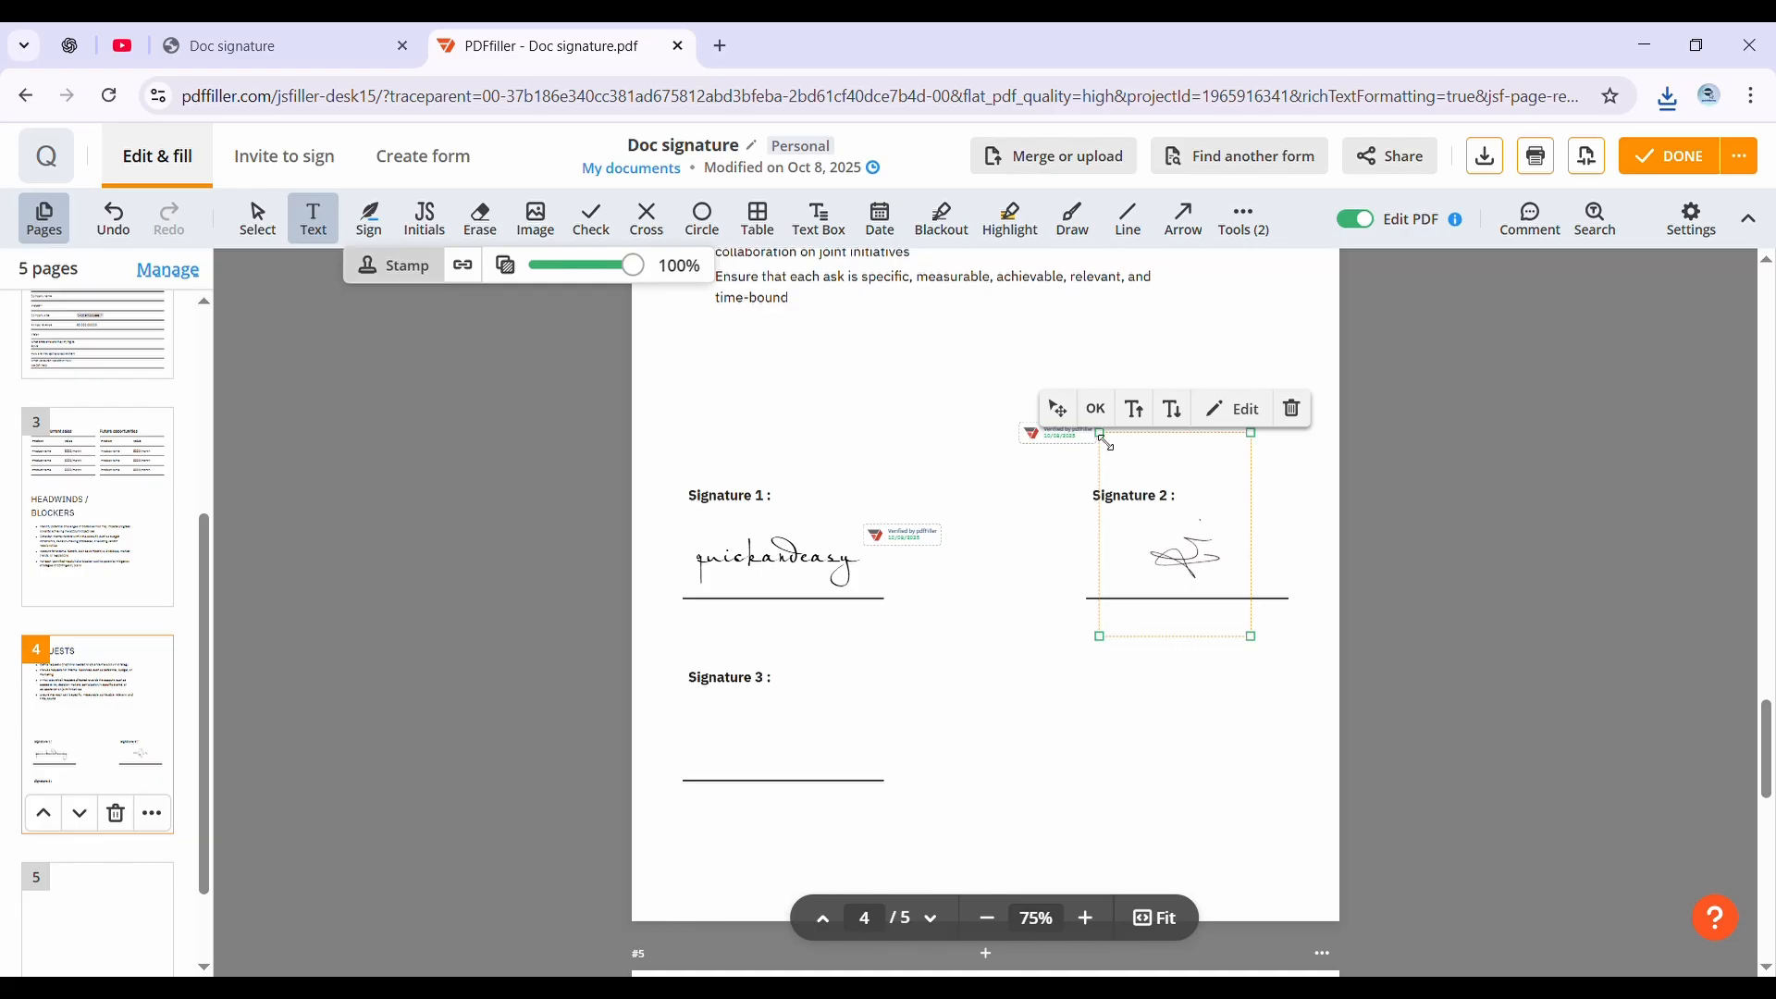
drag(1107, 444, 1018, 317)
drag(1188, 560, 1219, 600)
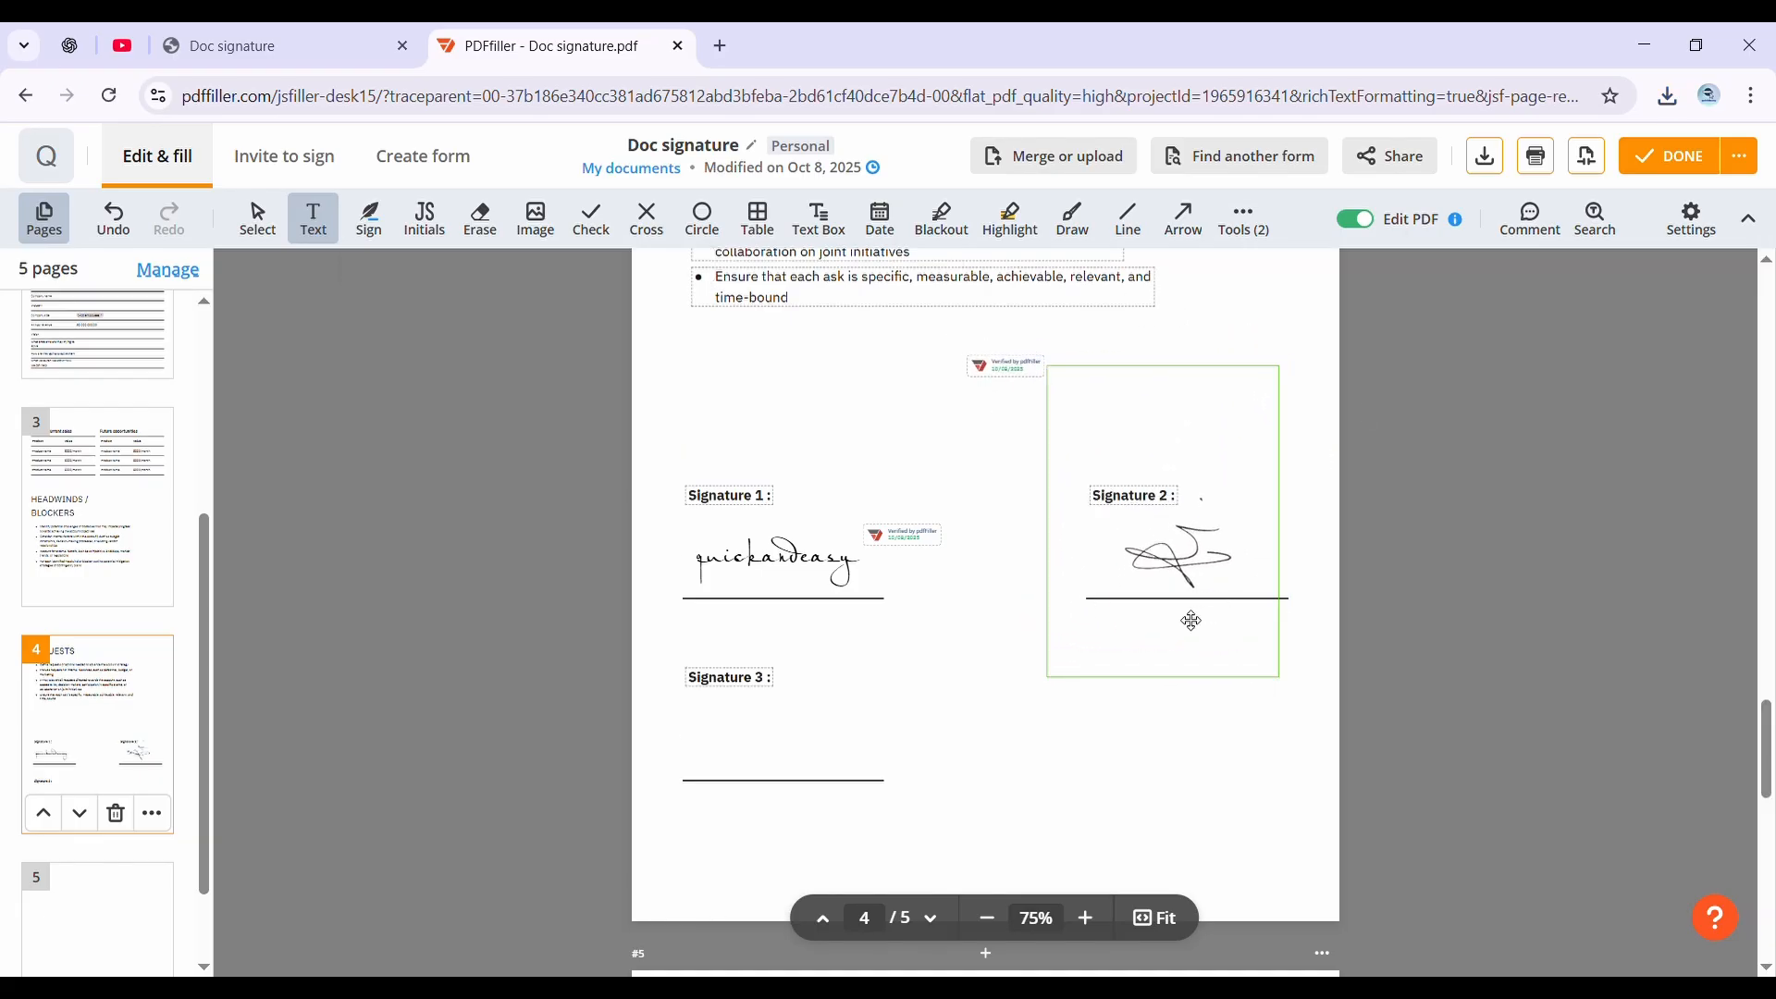
- Add a new signature by capturing it on paper with the web camera, and choose to start over and clean it manually
click(381, 215)
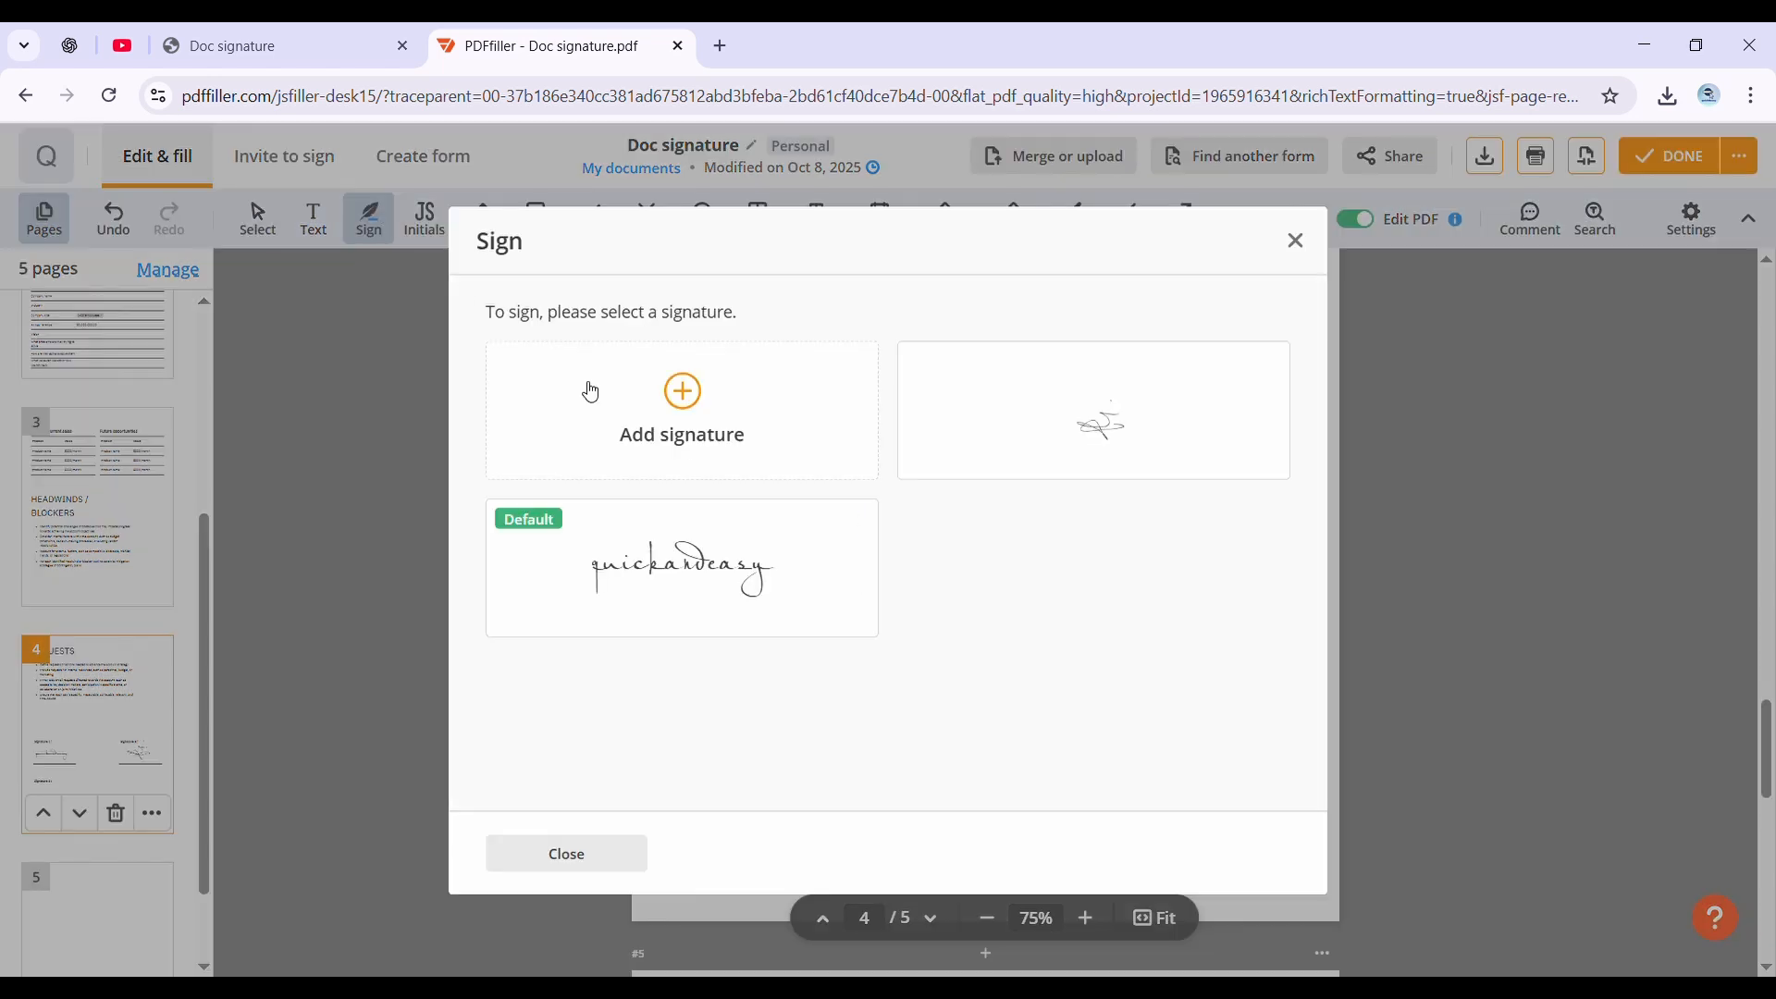
click(637, 405)
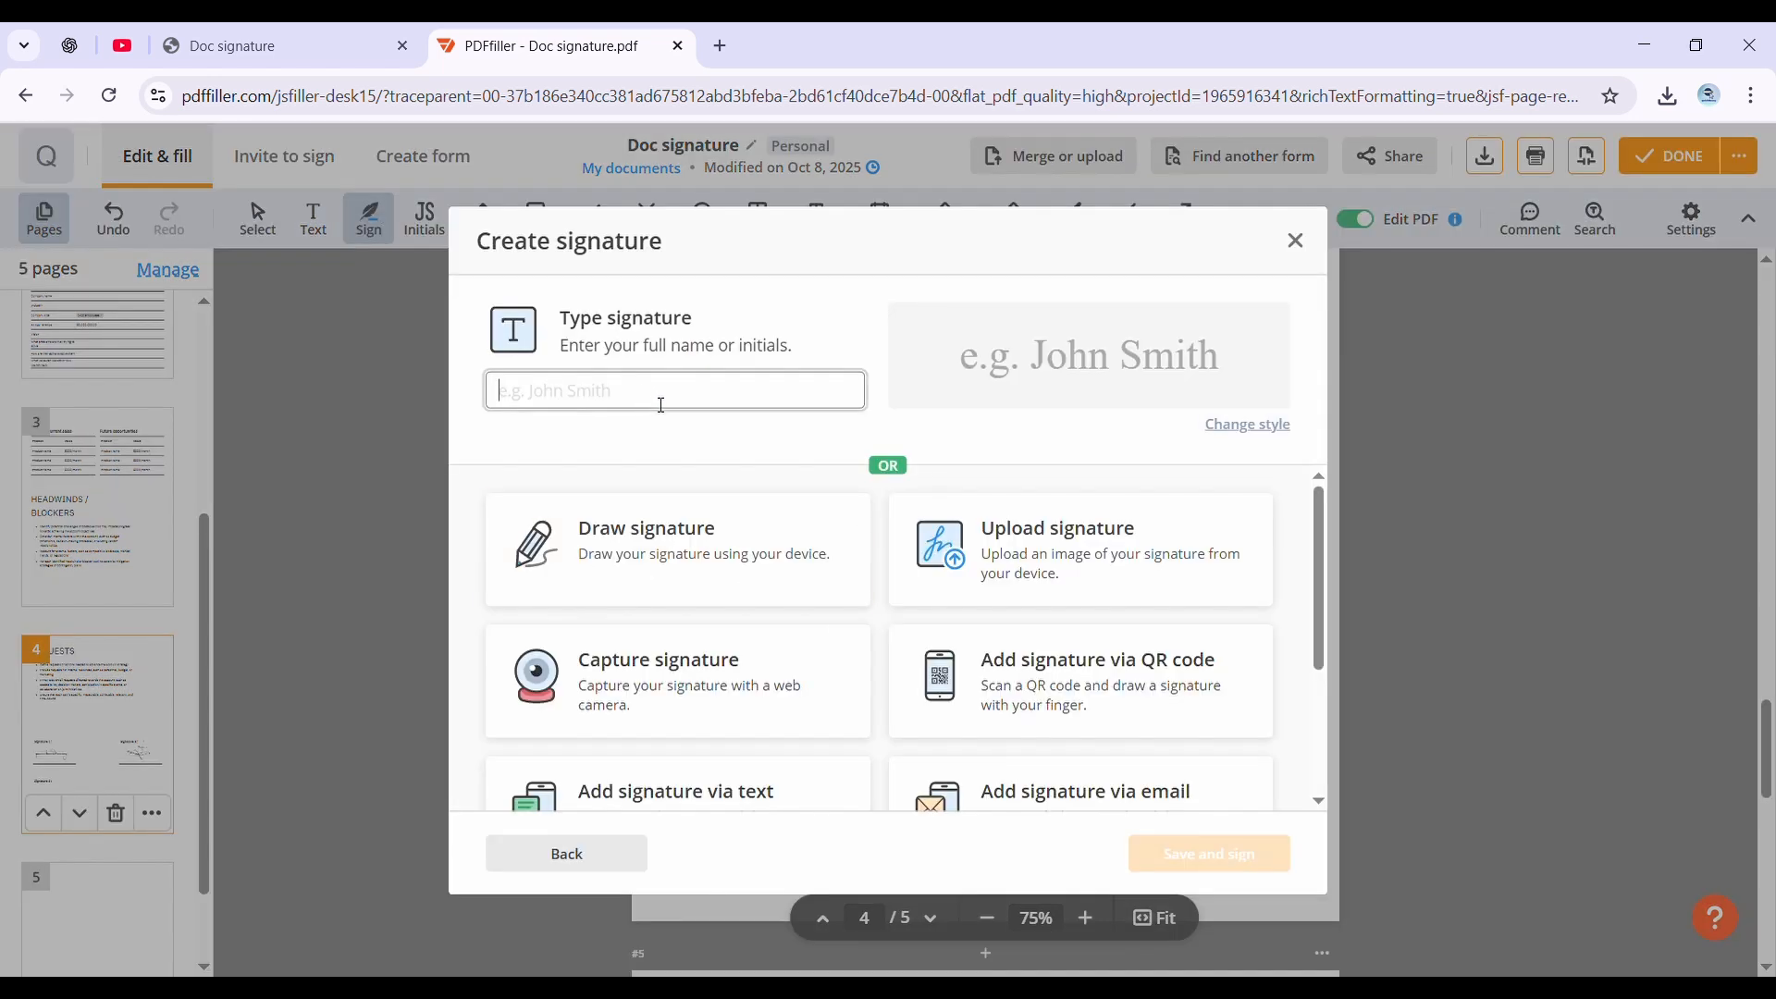
click(678, 690)
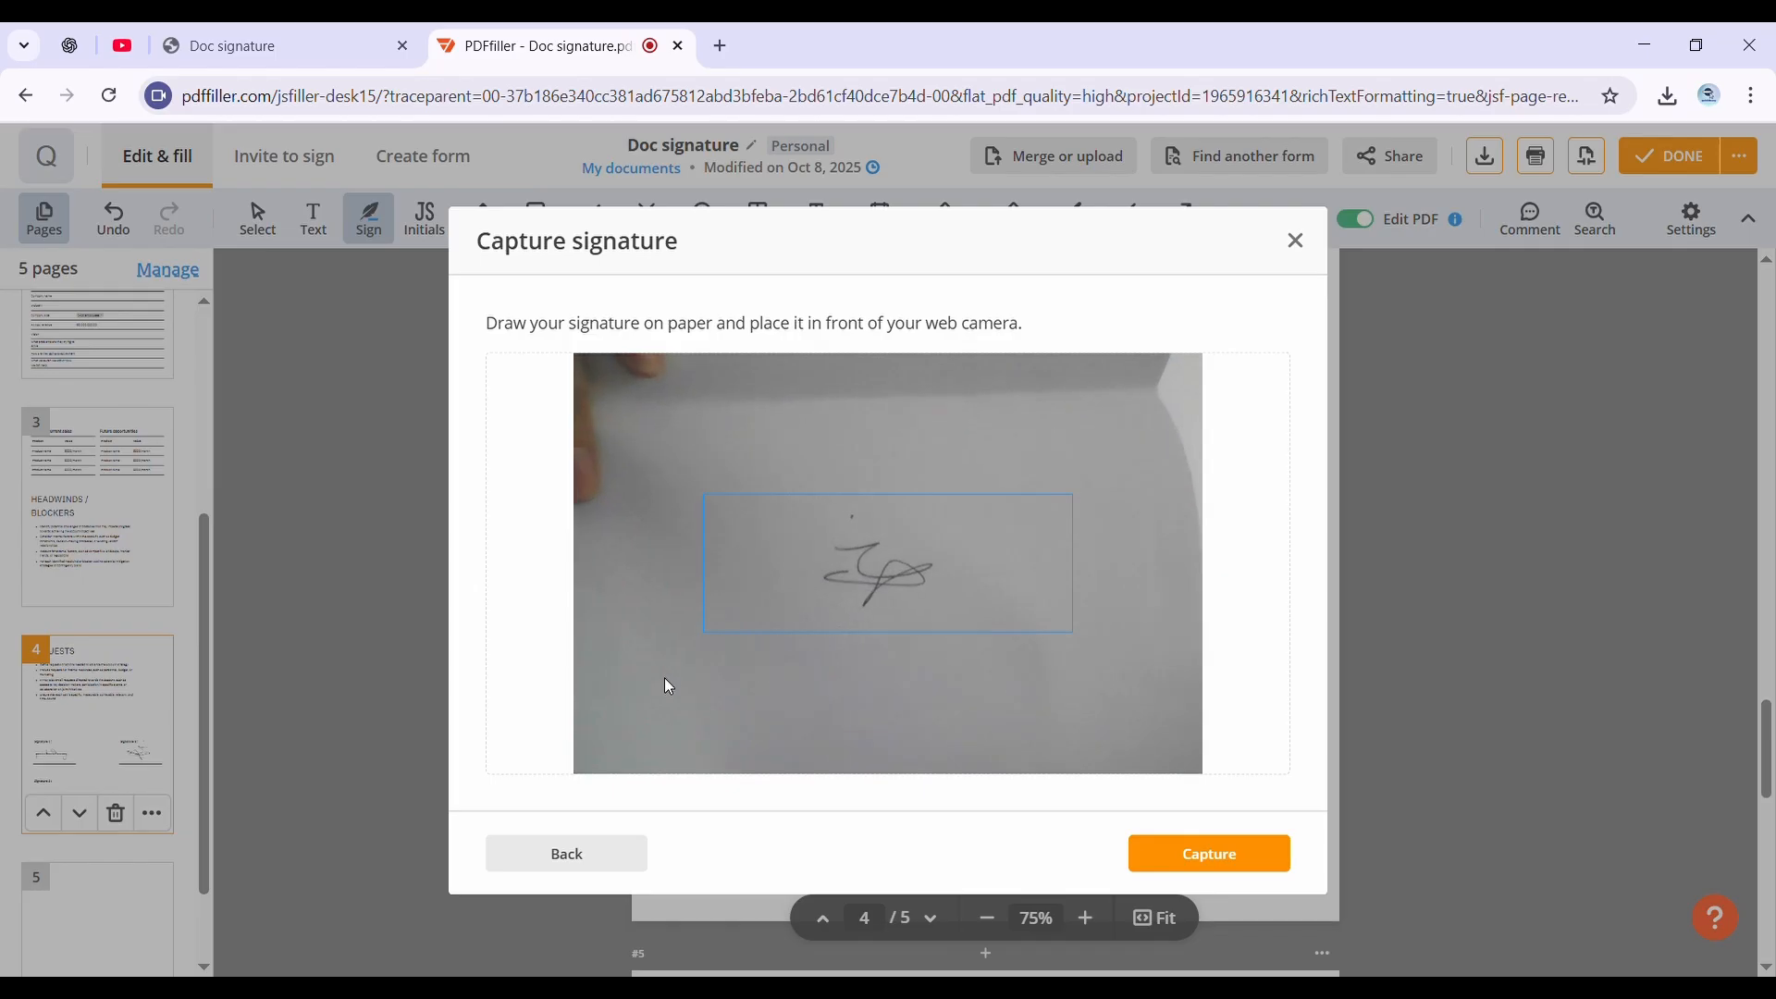
click(1213, 851)
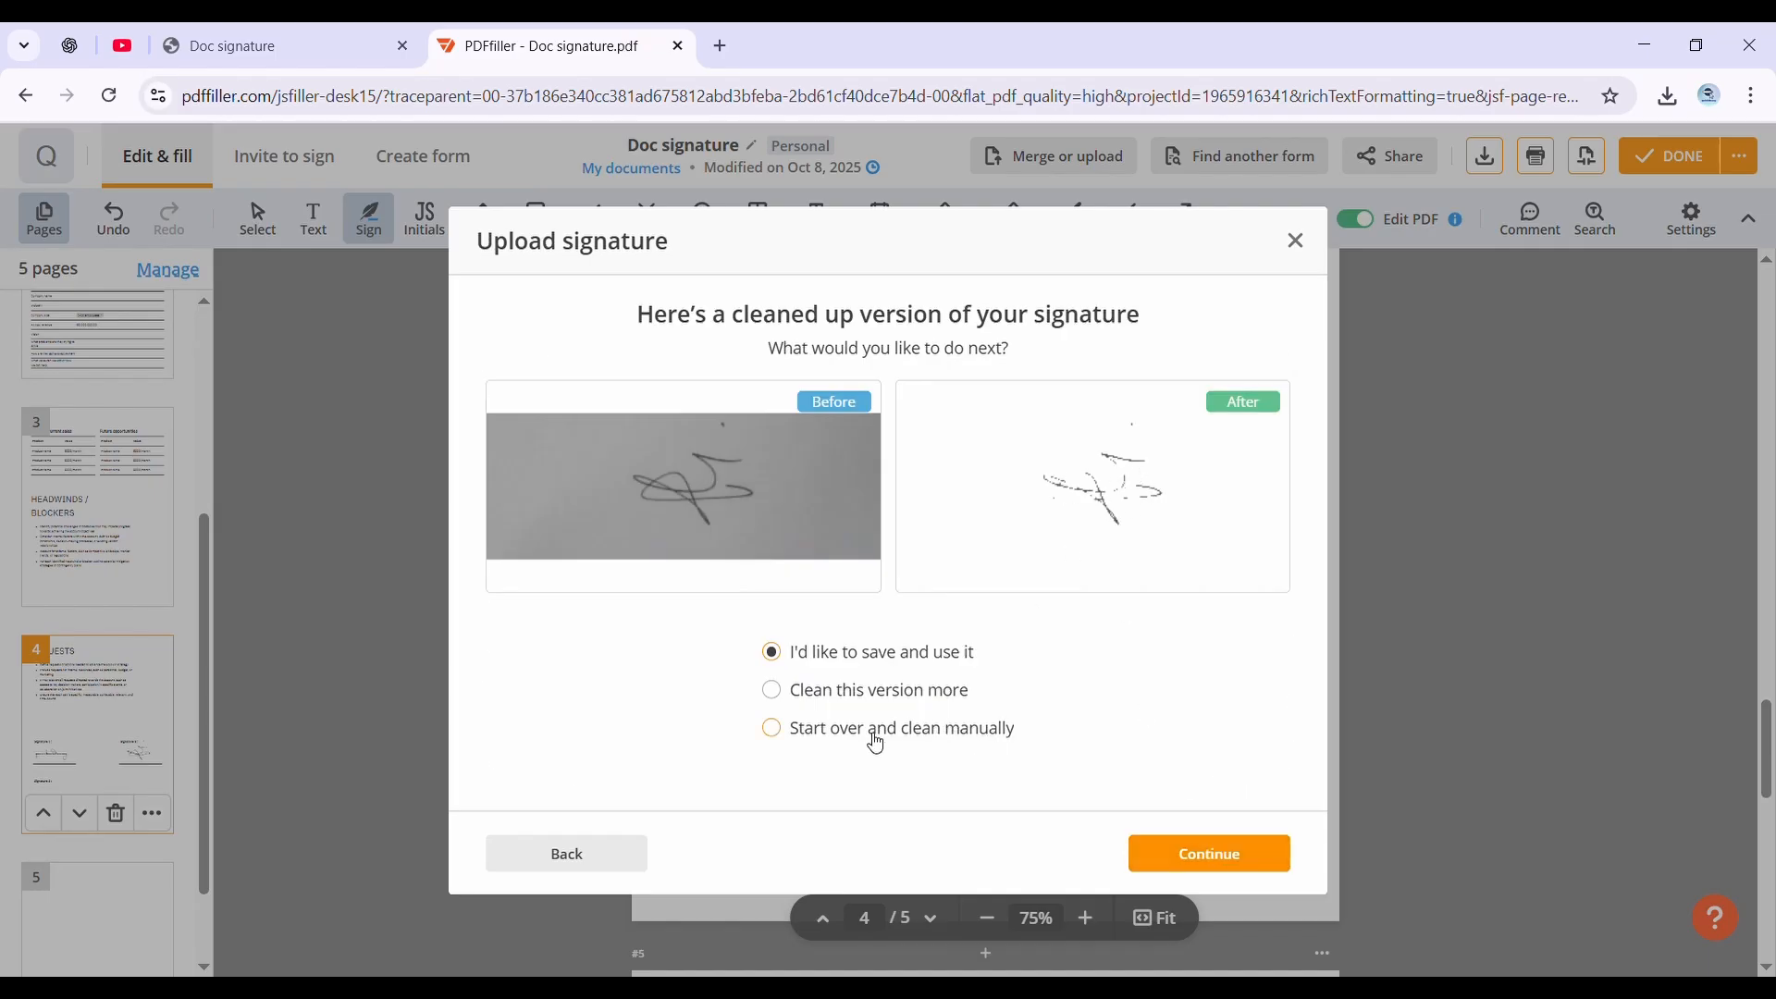
click(1198, 853)
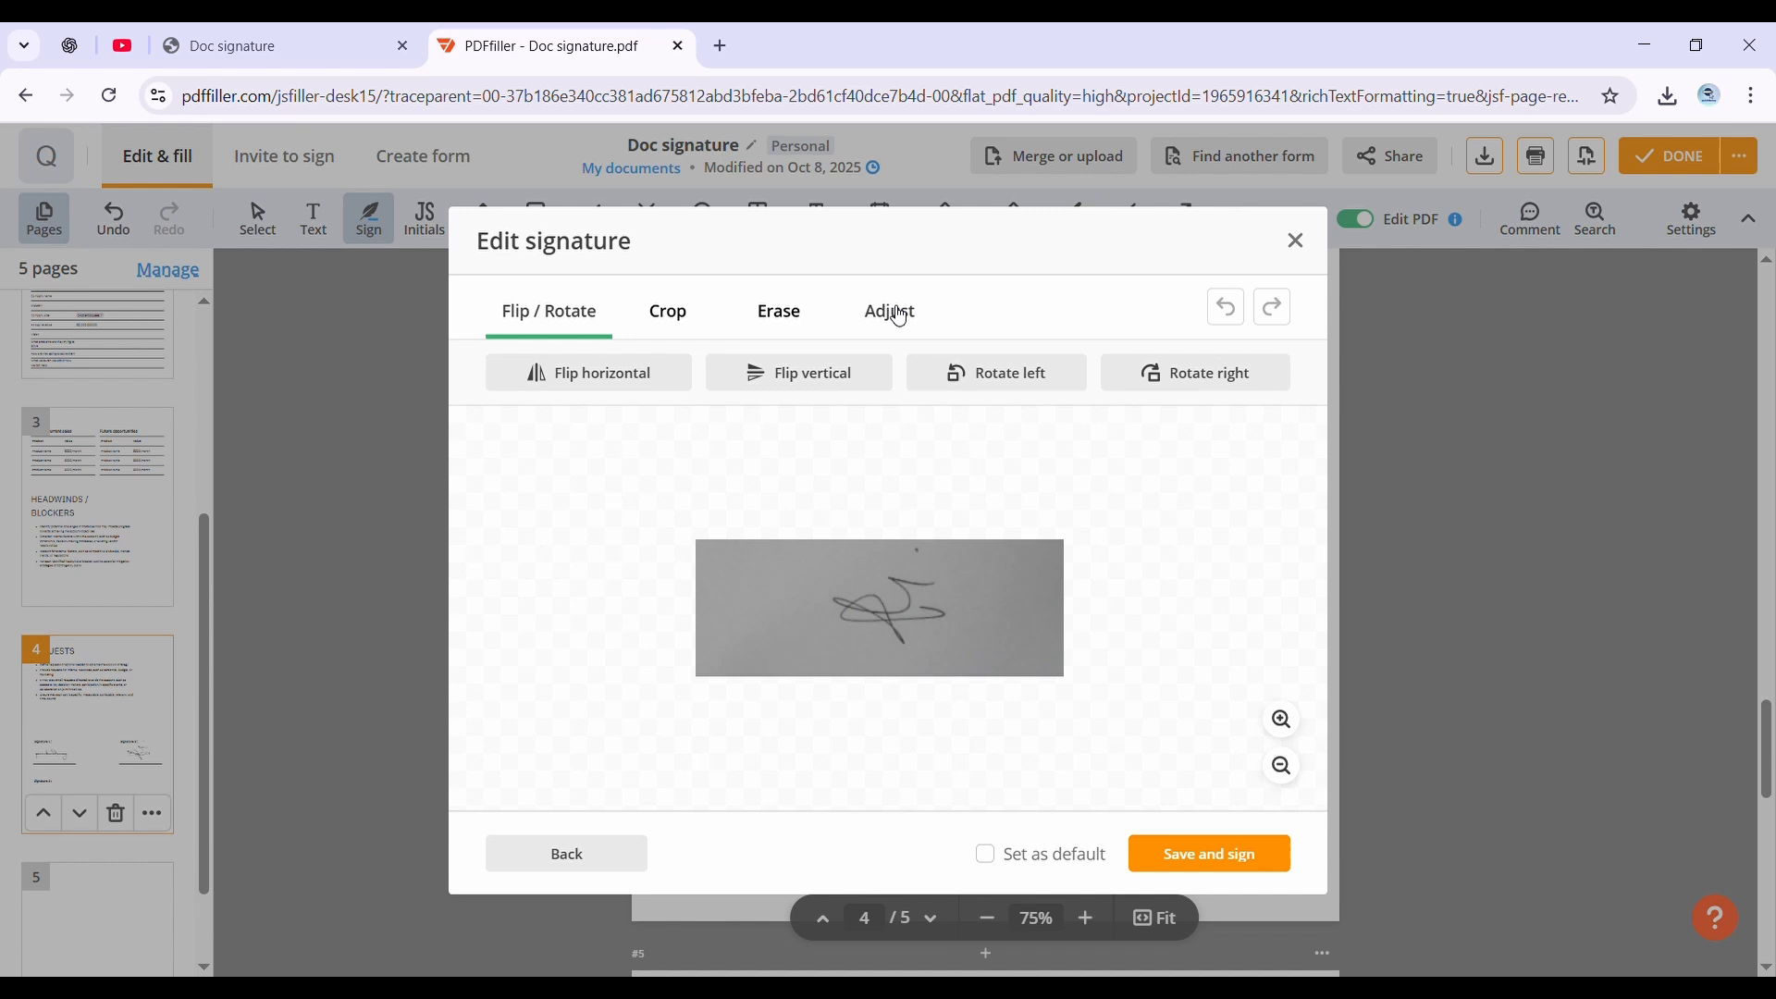
click(712, 313)
drag(712, 610, 822, 610)
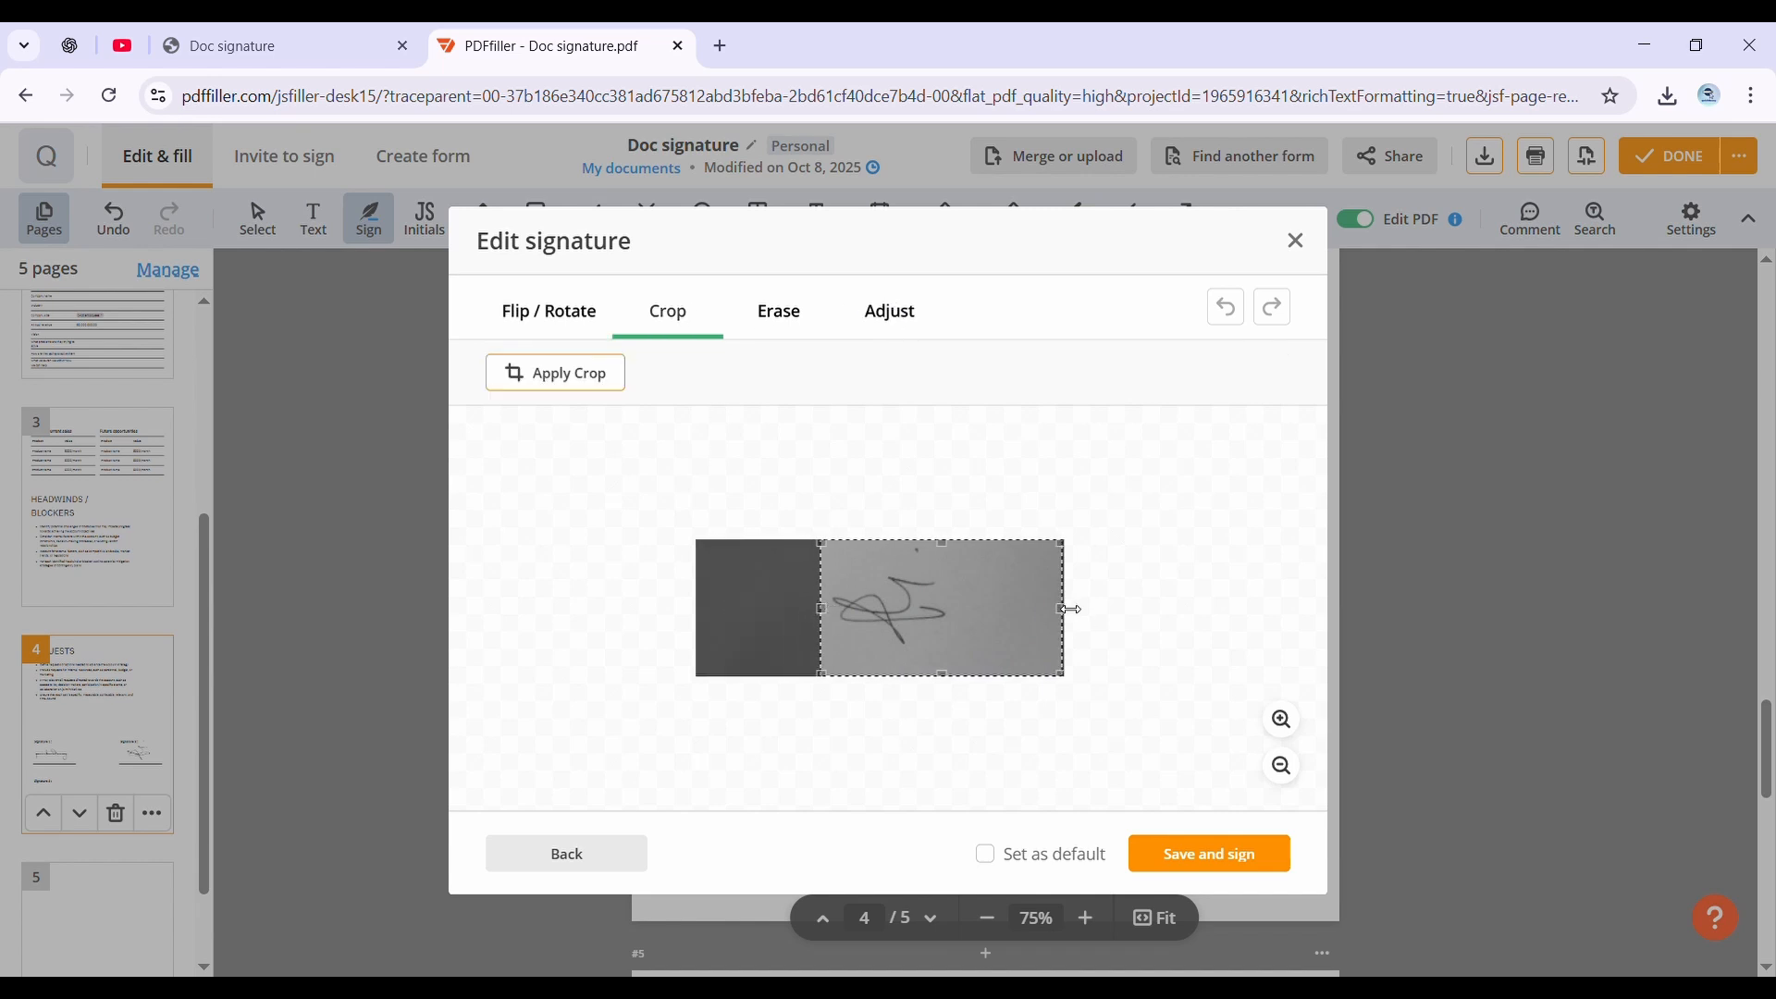
drag(1071, 608, 973, 608)
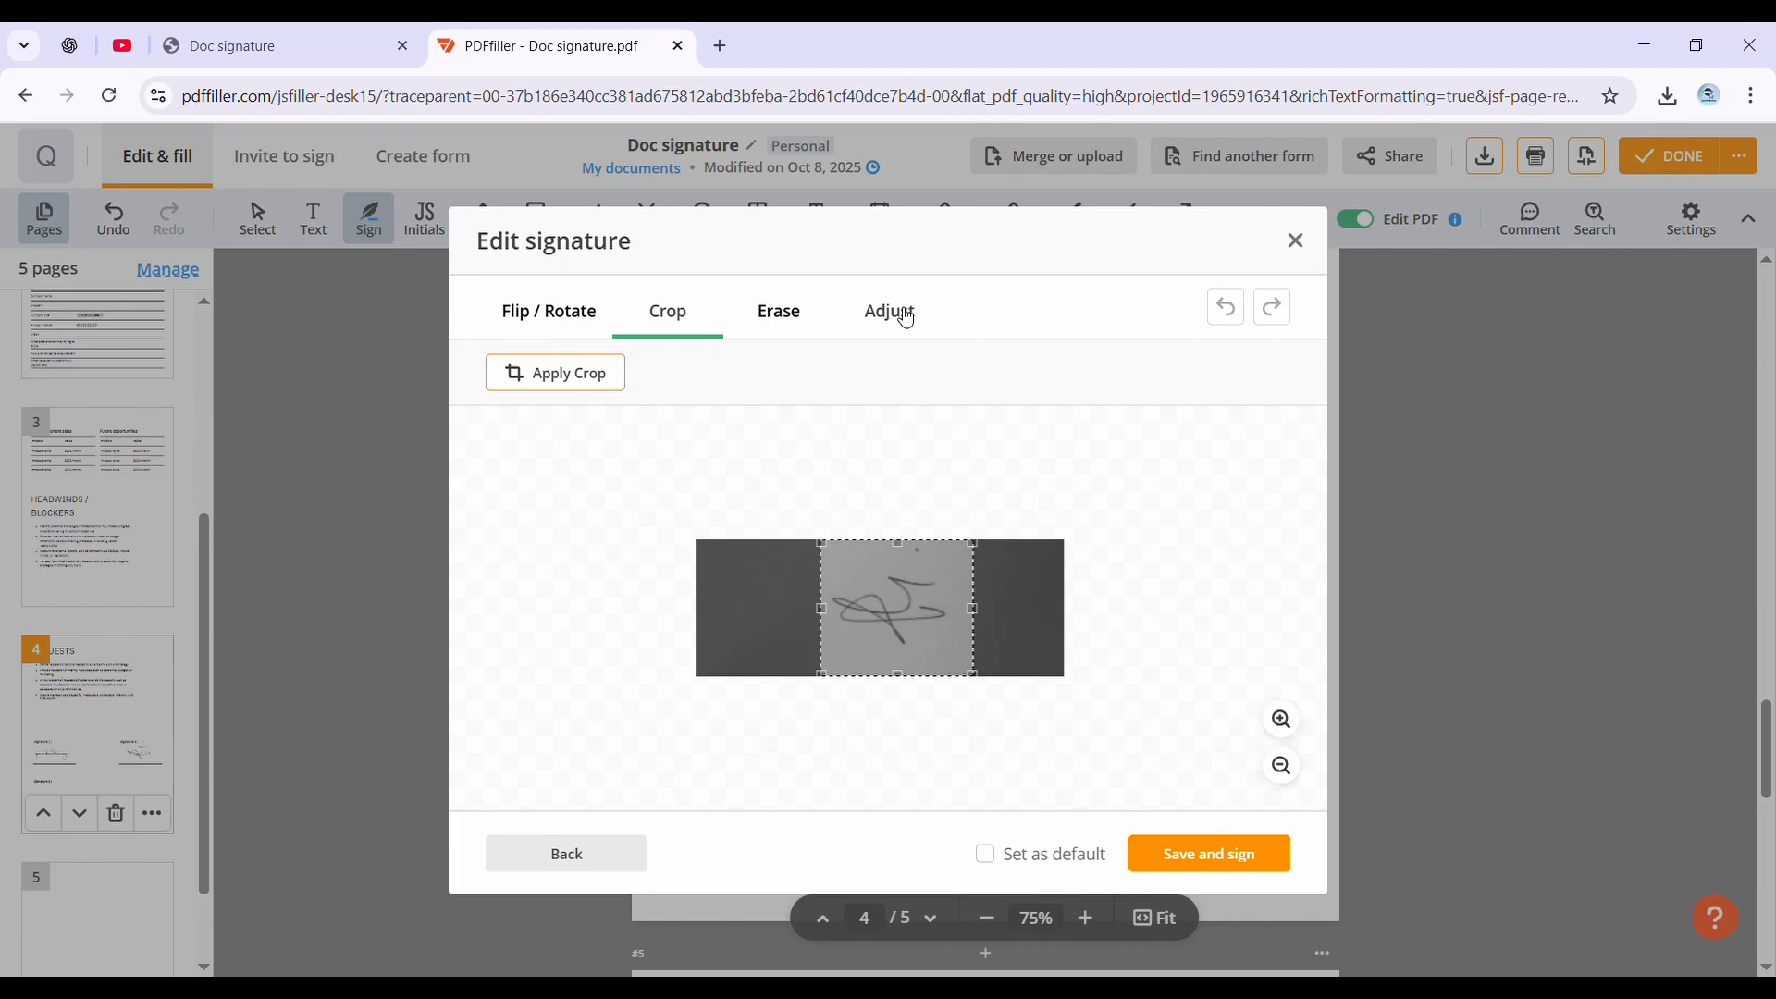
- Raise the captured signature's brightness and contrast to maximum, lower the background slider to about half, and save it for signing
click(905, 318)
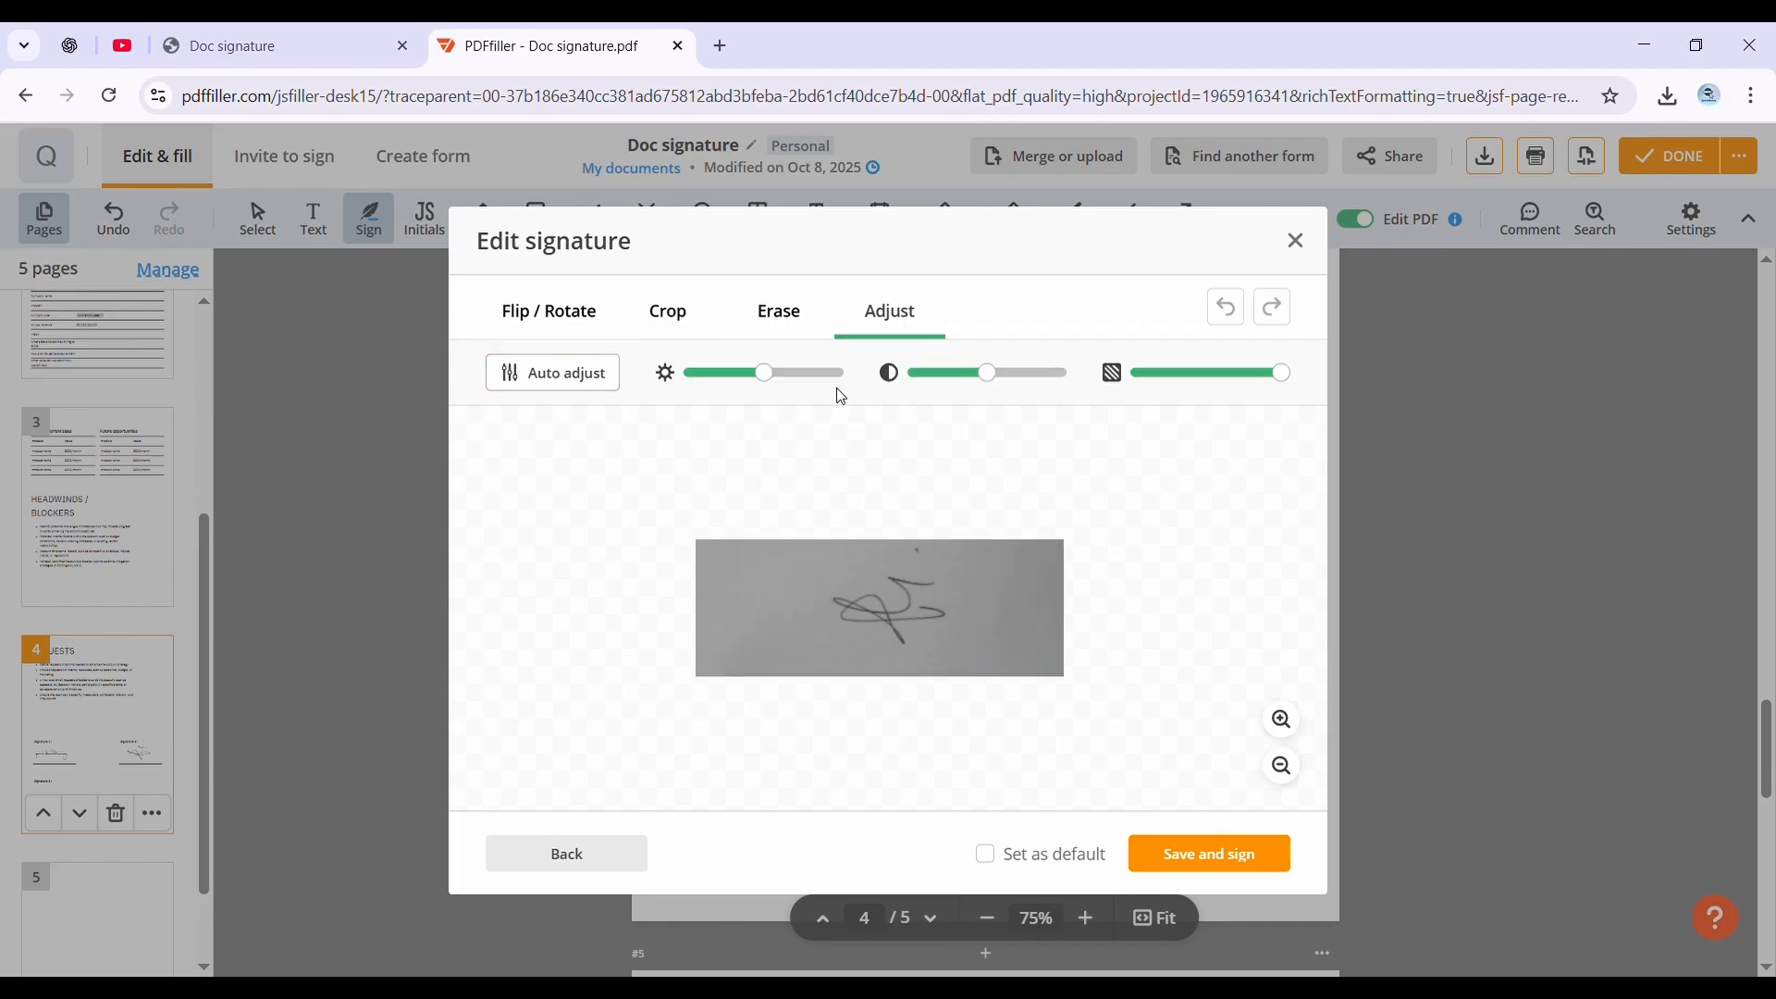
drag(764, 373, 867, 399)
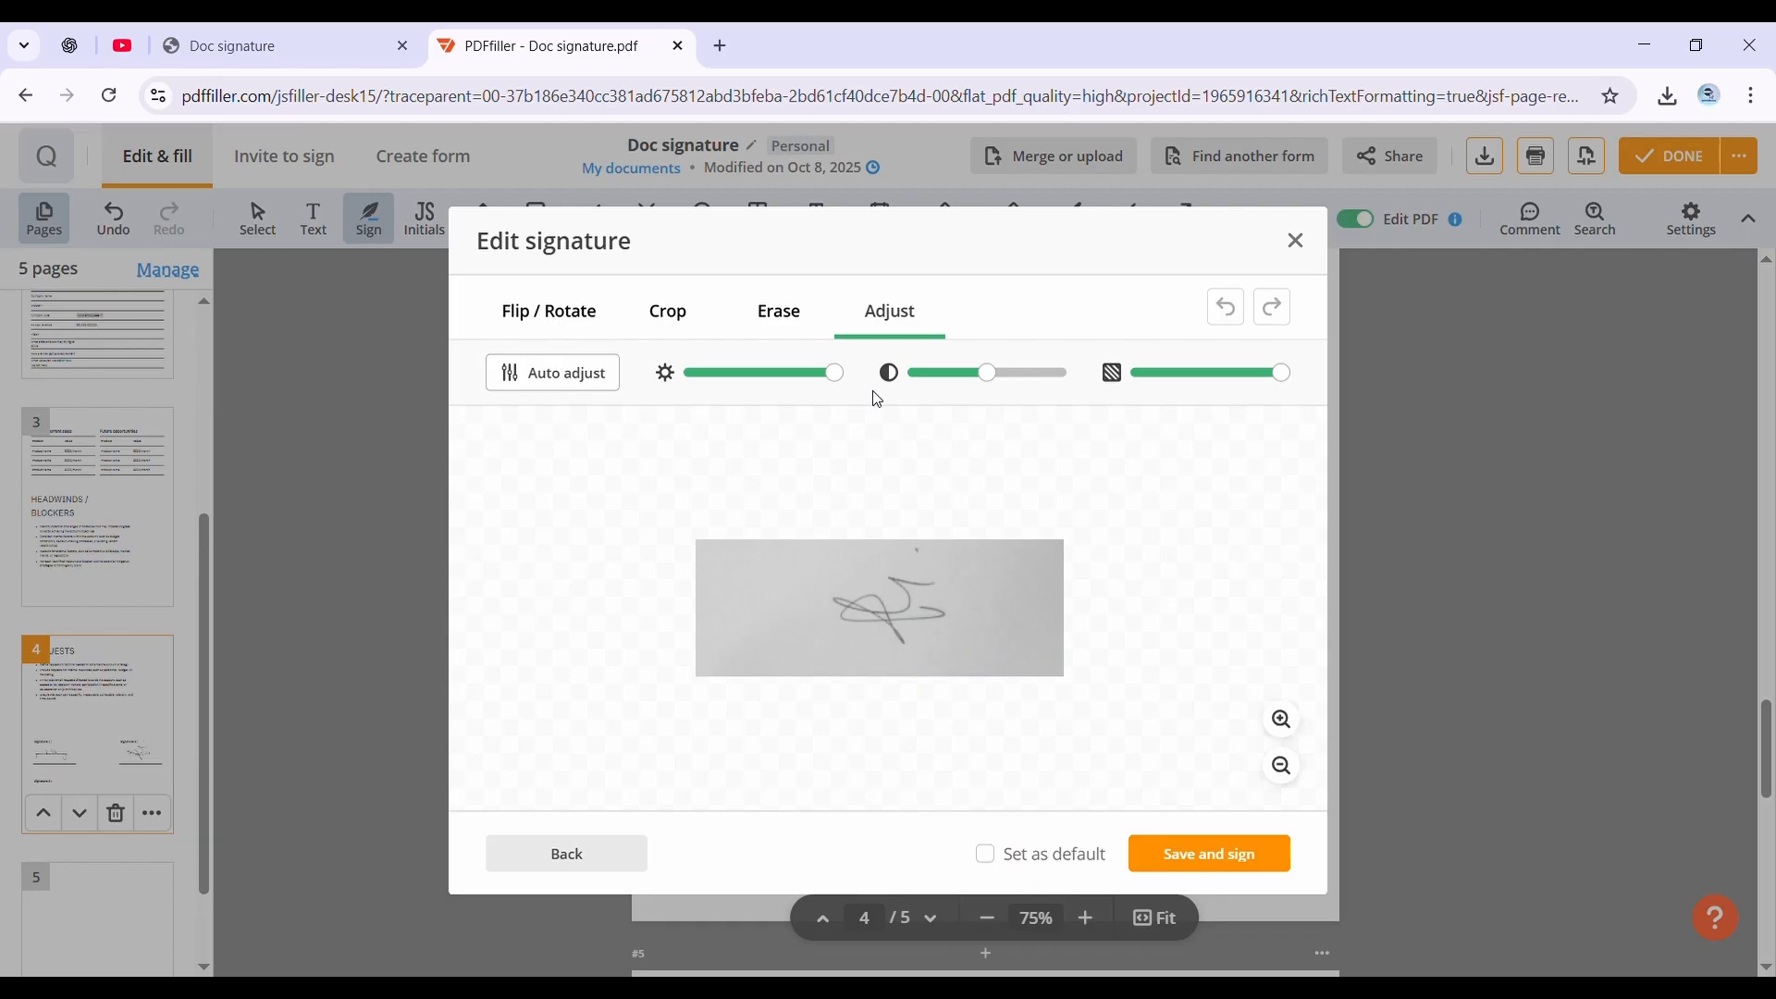
drag(982, 377, 1080, 384)
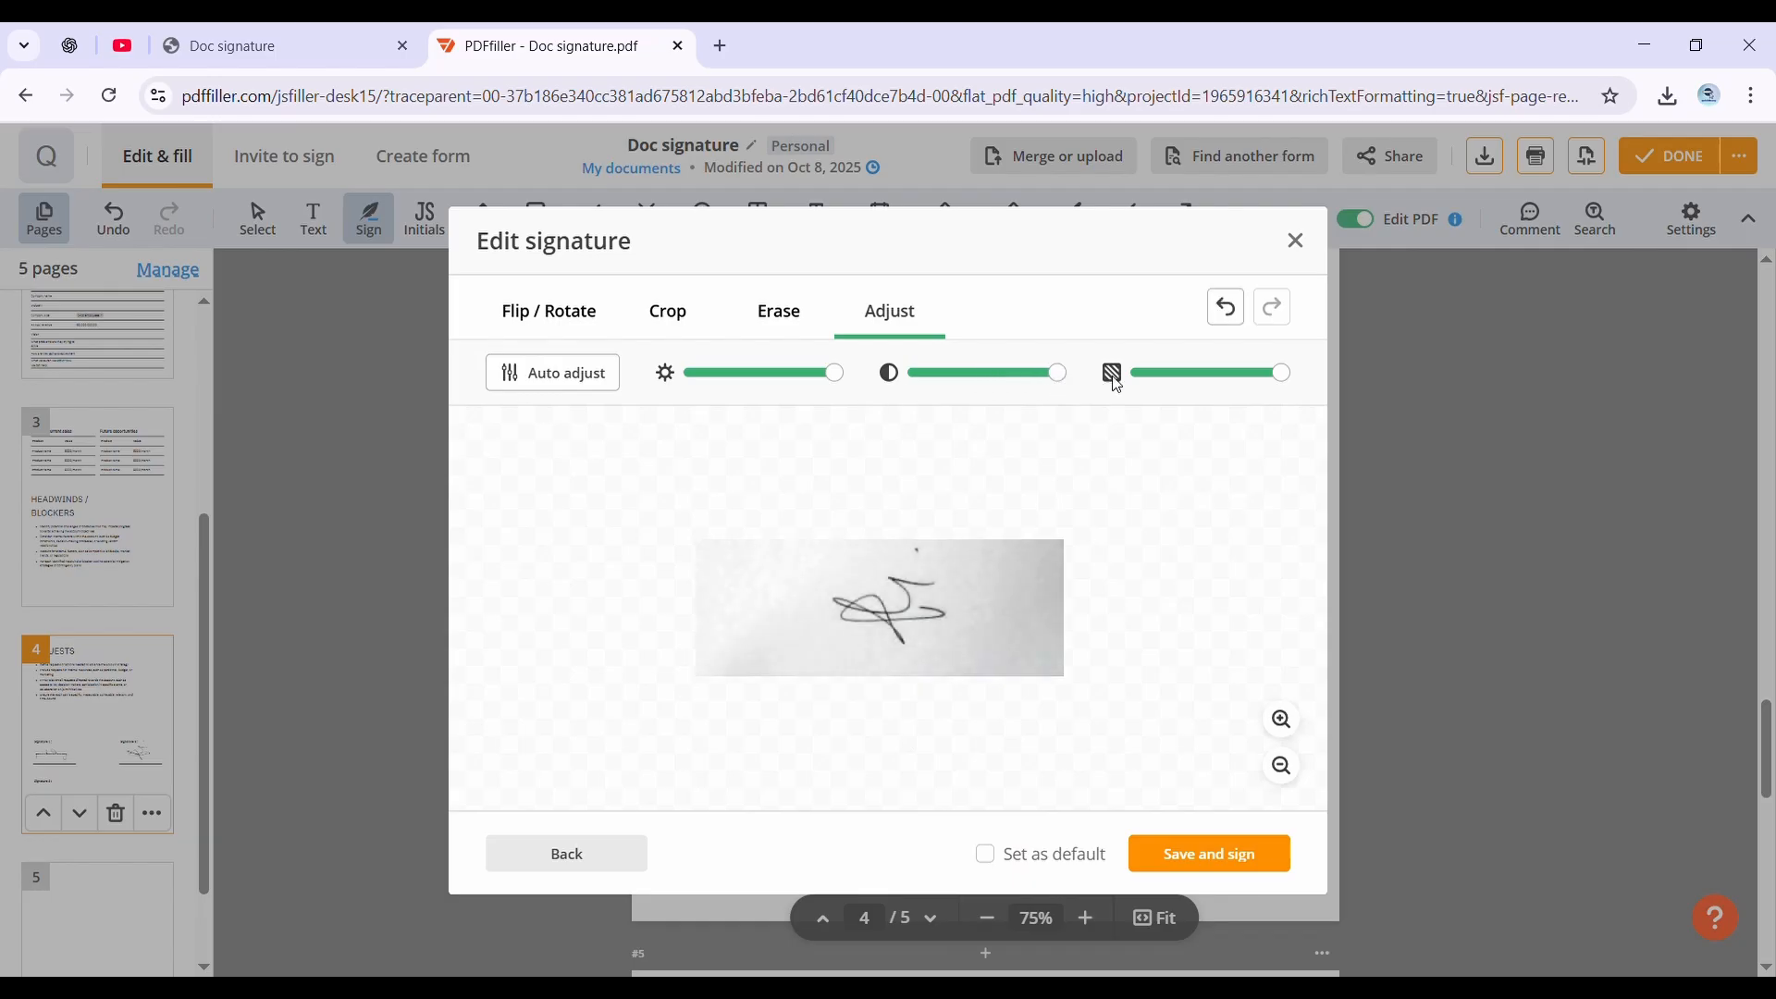
mouse_move(1280, 380)
mouse_down()
mouse_move(1167, 376)
mouse_move(1241, 381)
mouse_move(1220, 386)
mouse_up()
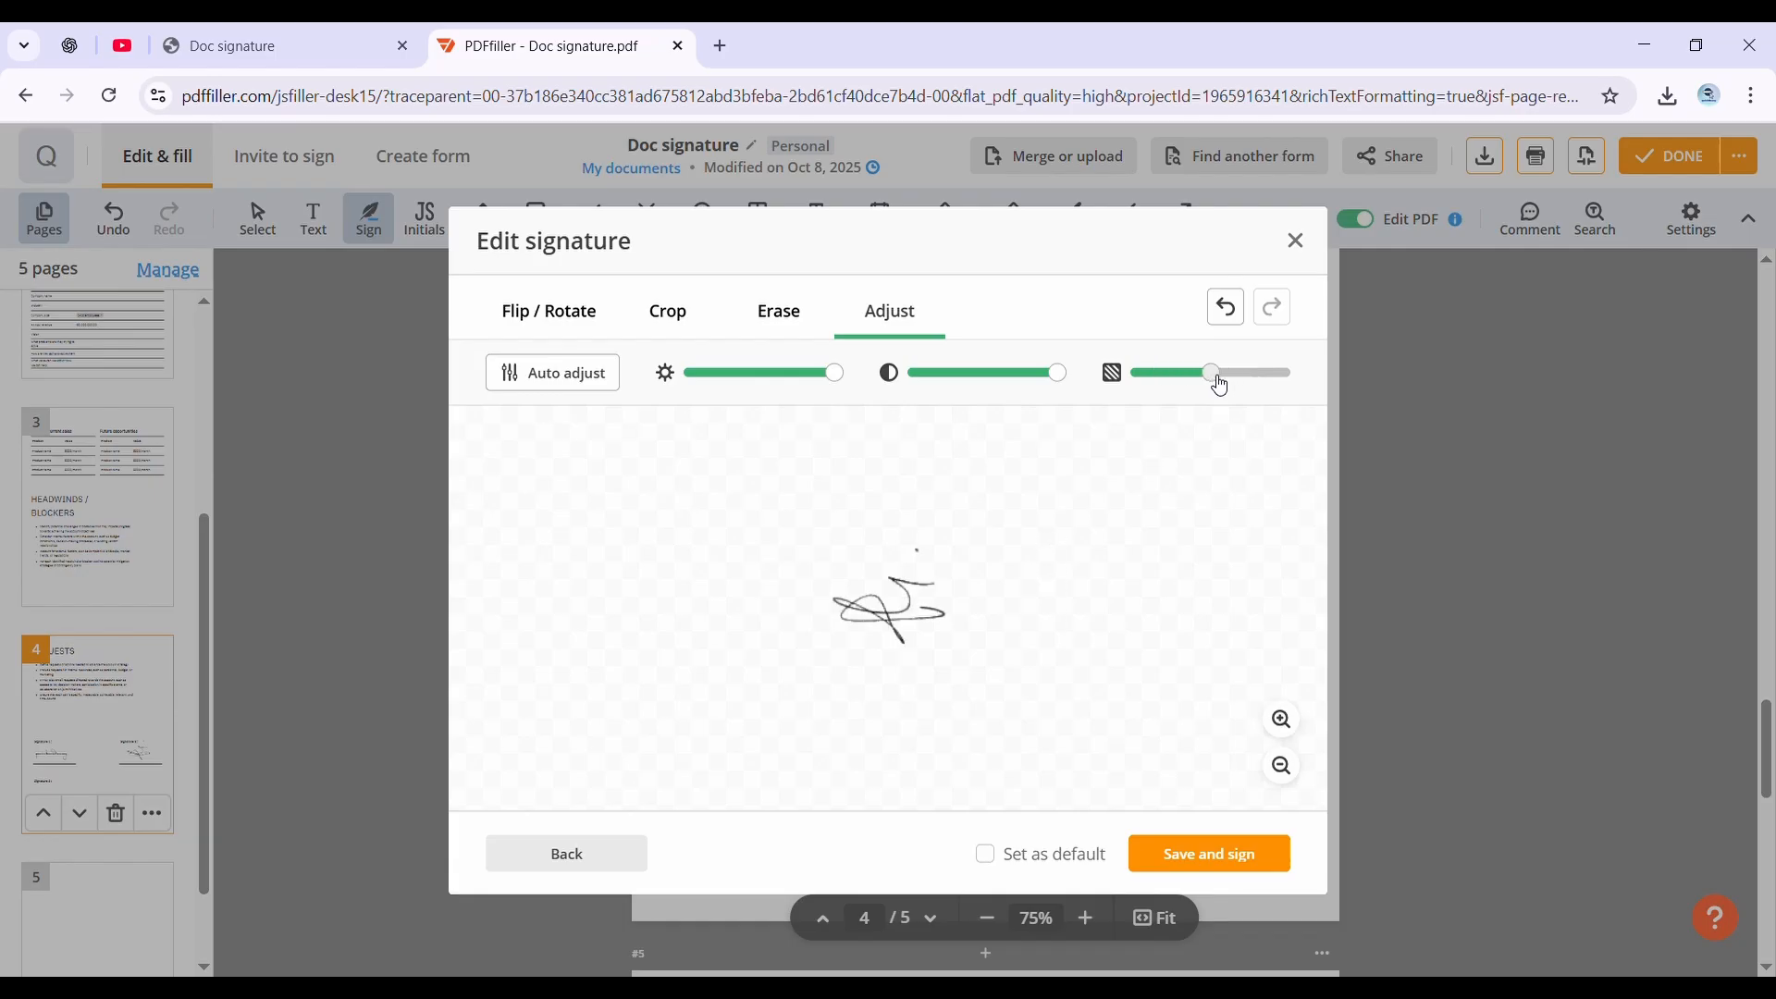
click(1217, 849)
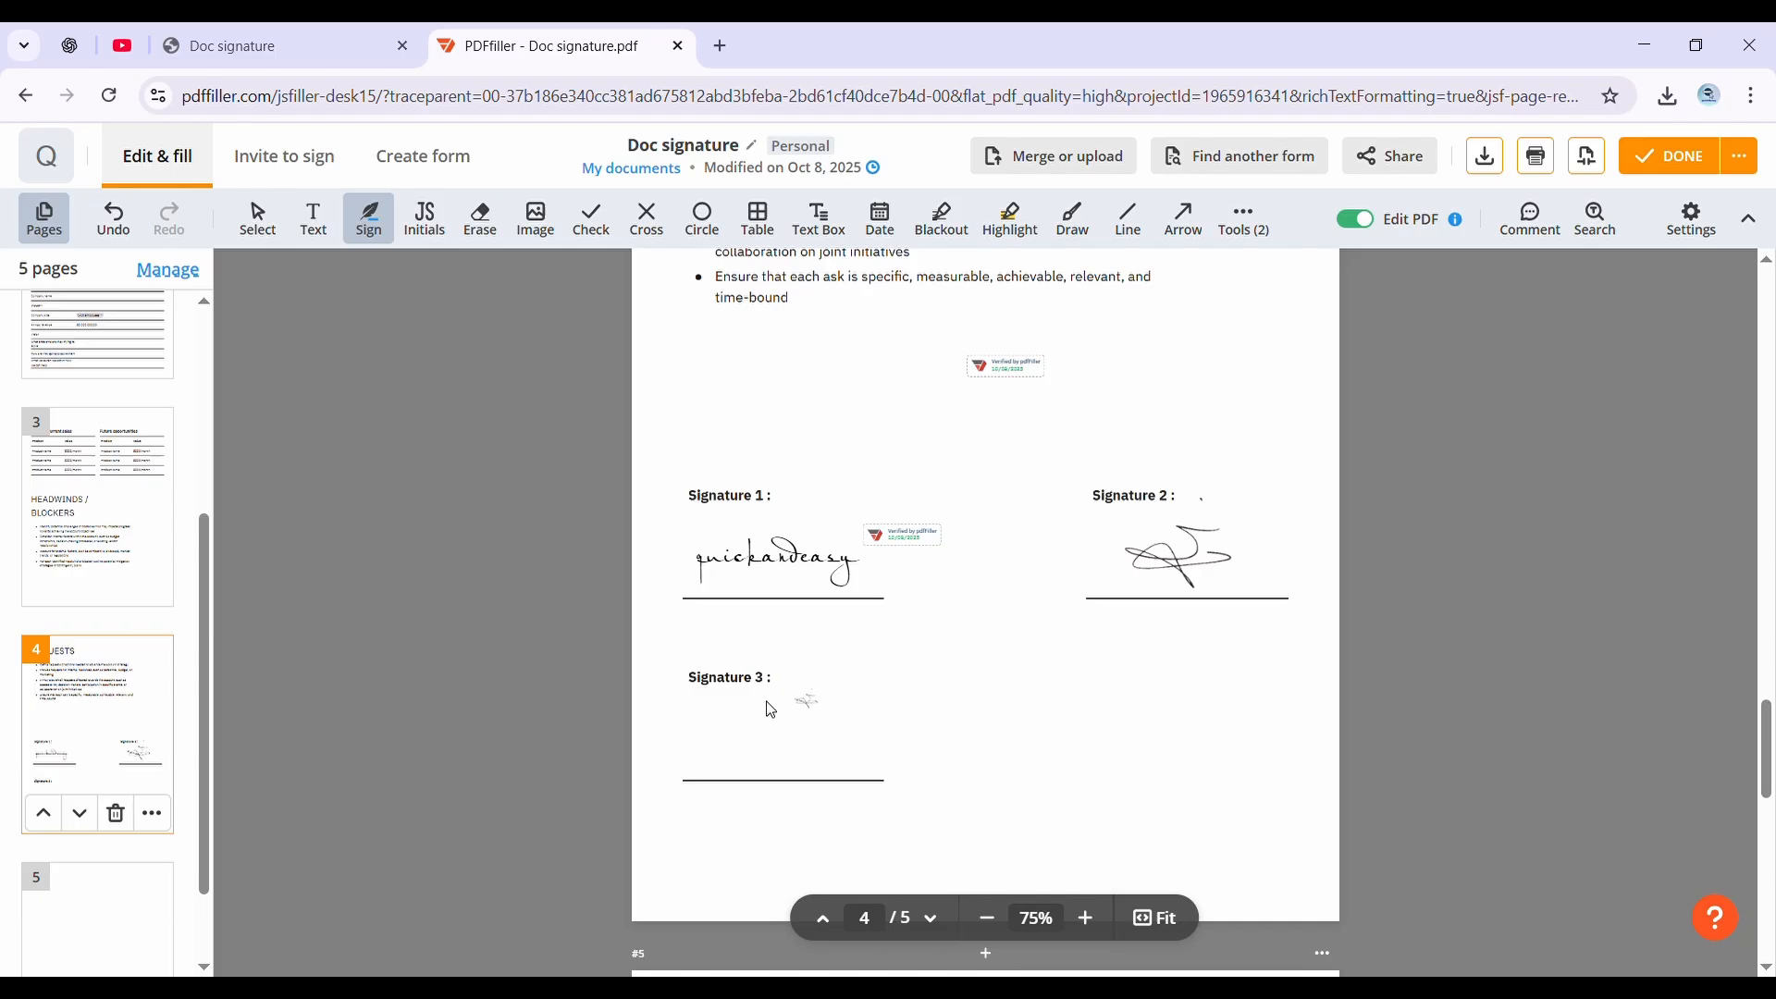
- Place the captured signature above the Signature 3 line, enlarging and repositioning it to sit just over the line
click(731, 745)
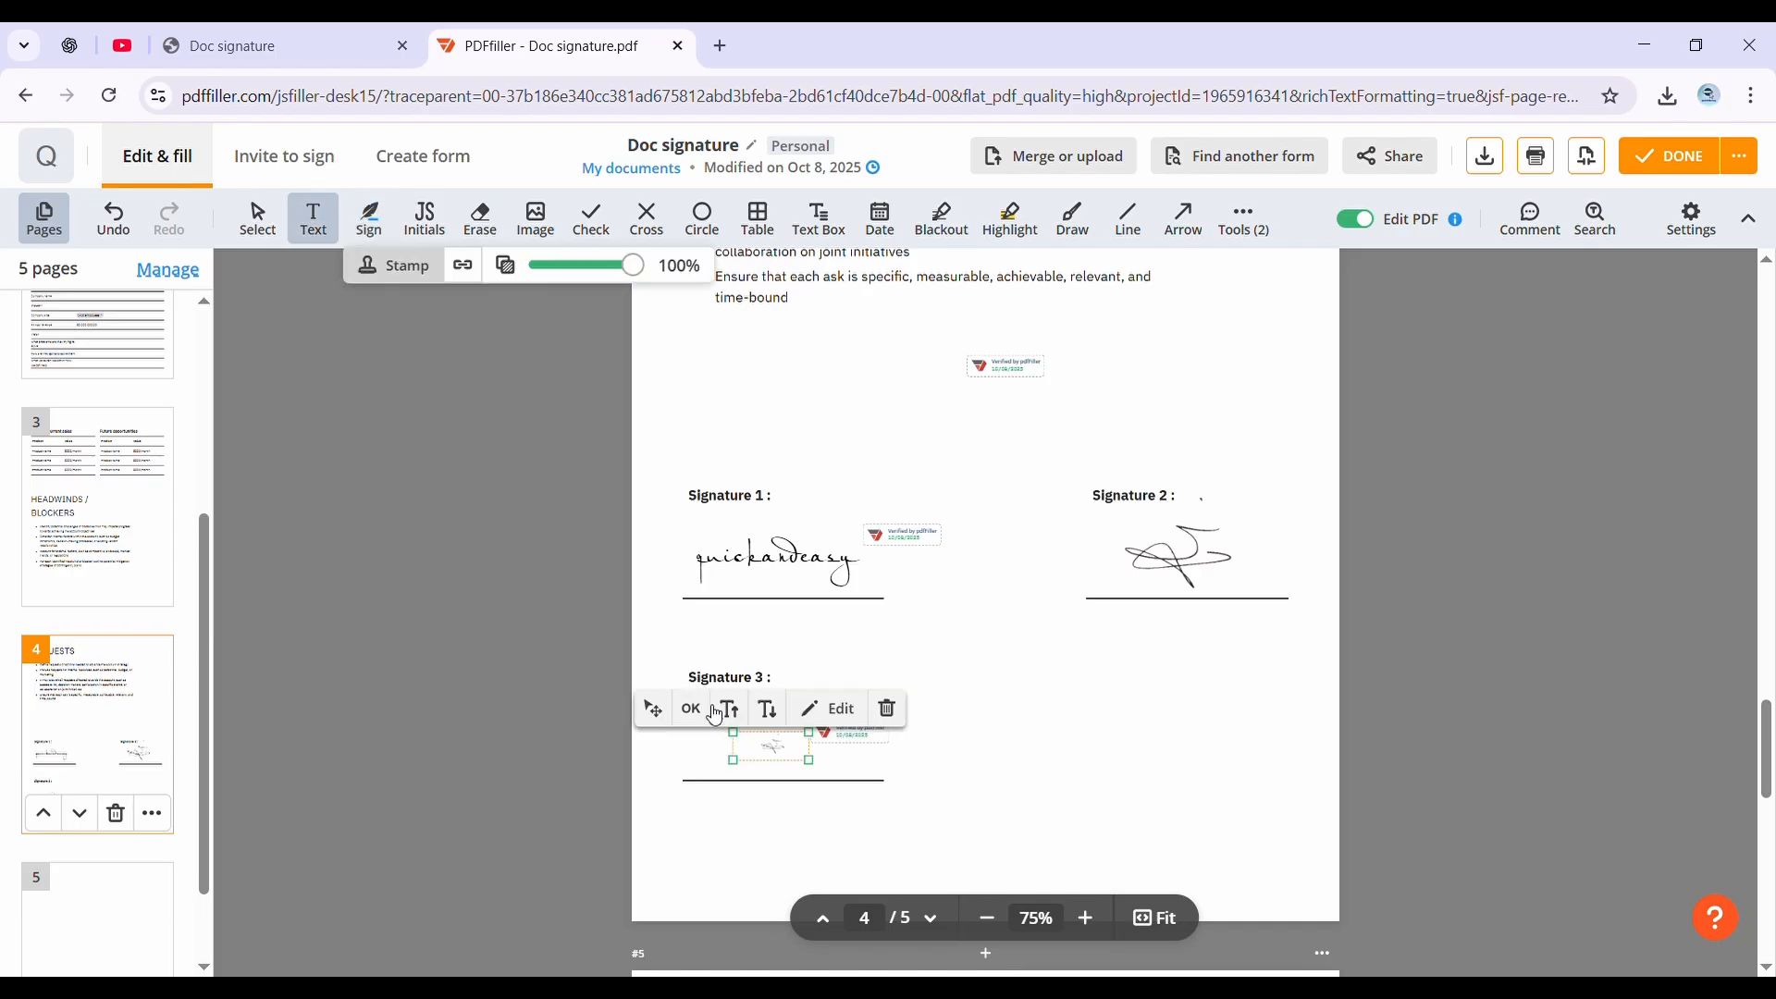
drag(733, 733, 603, 627)
mouse_move(768, 724)
mouse_down()
mouse_move(815, 738)
mouse_move(1068, 637)
mouse_up()
drag(924, 697, 816, 725)
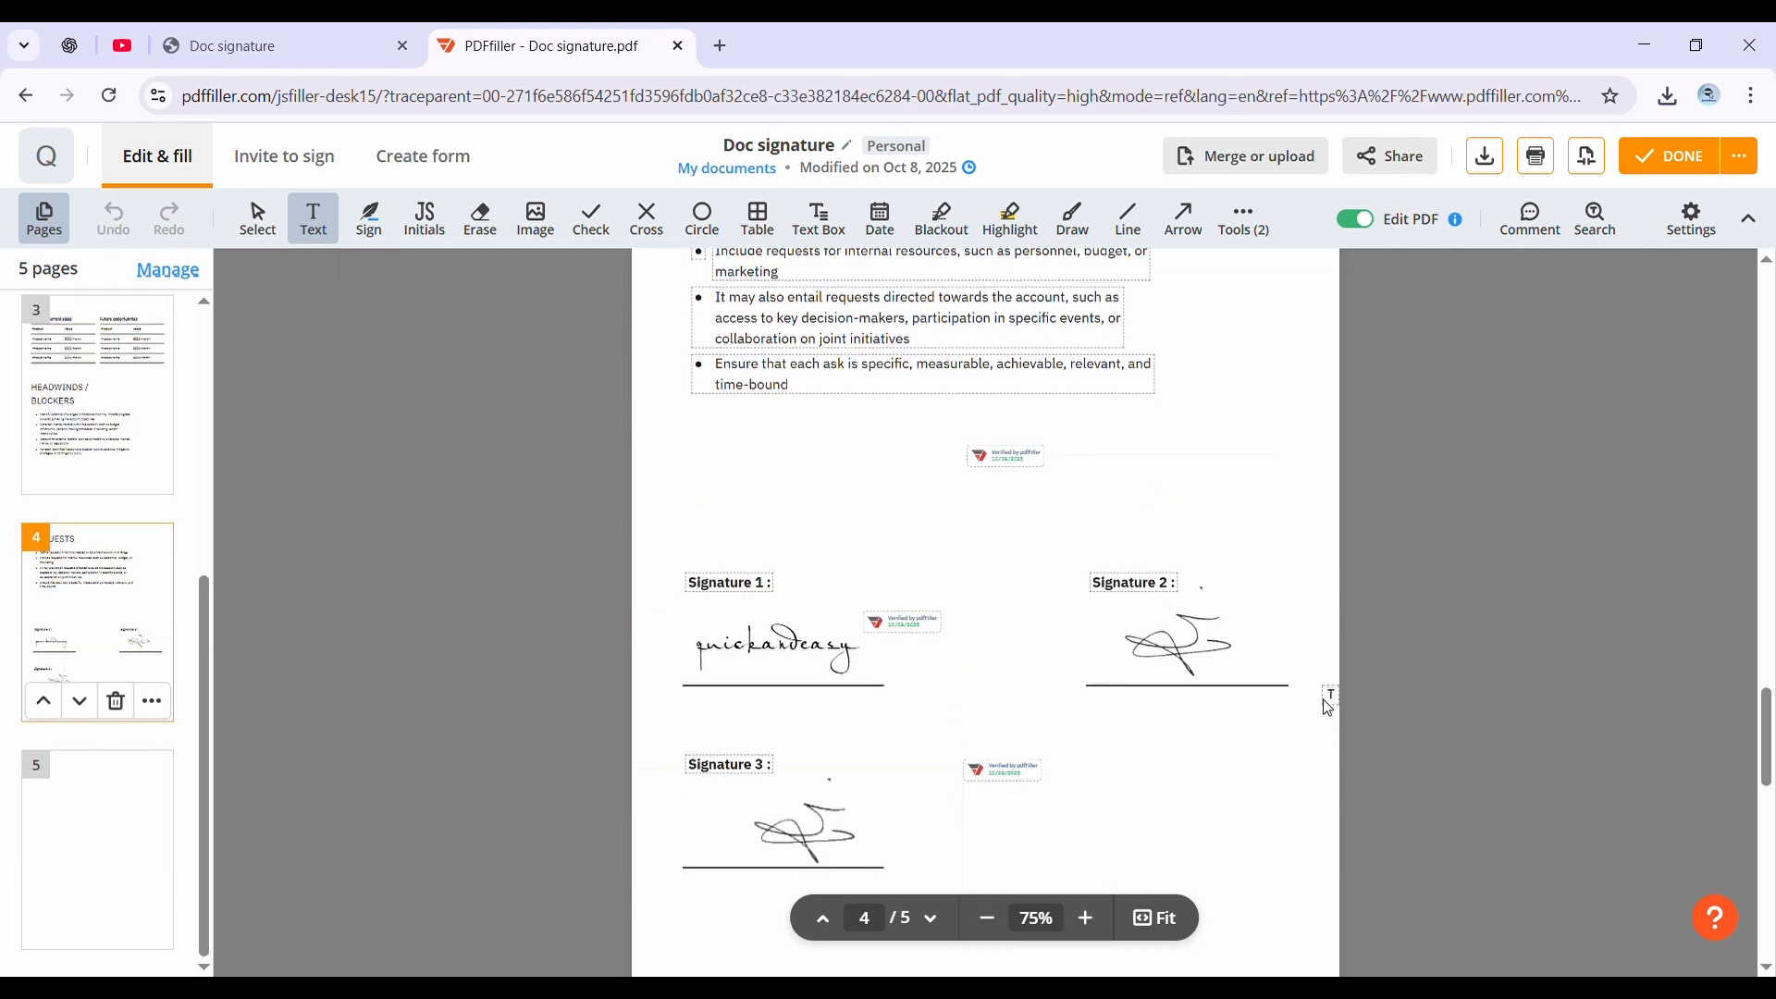